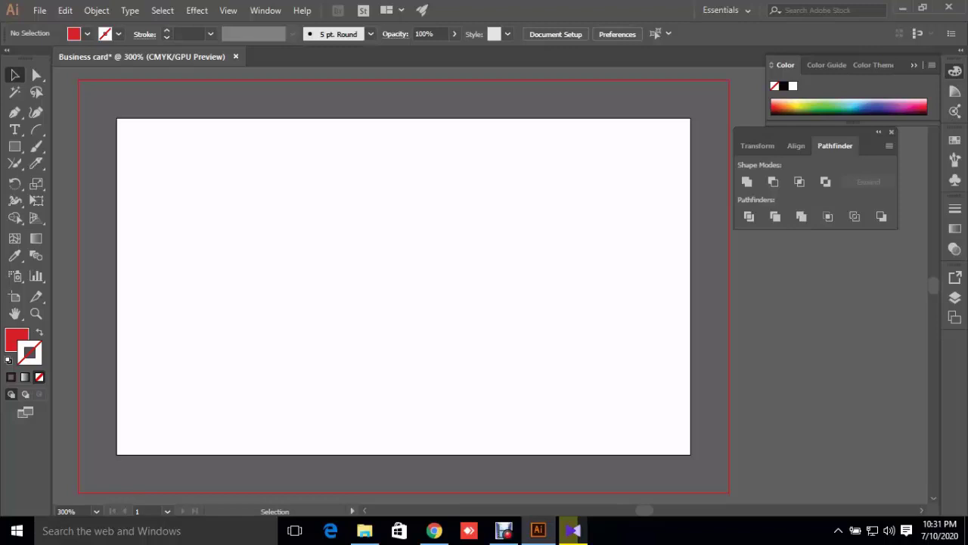
# - Select the Paintbrush Tool from the brush tool flyout
pyautogui.click(37, 149)
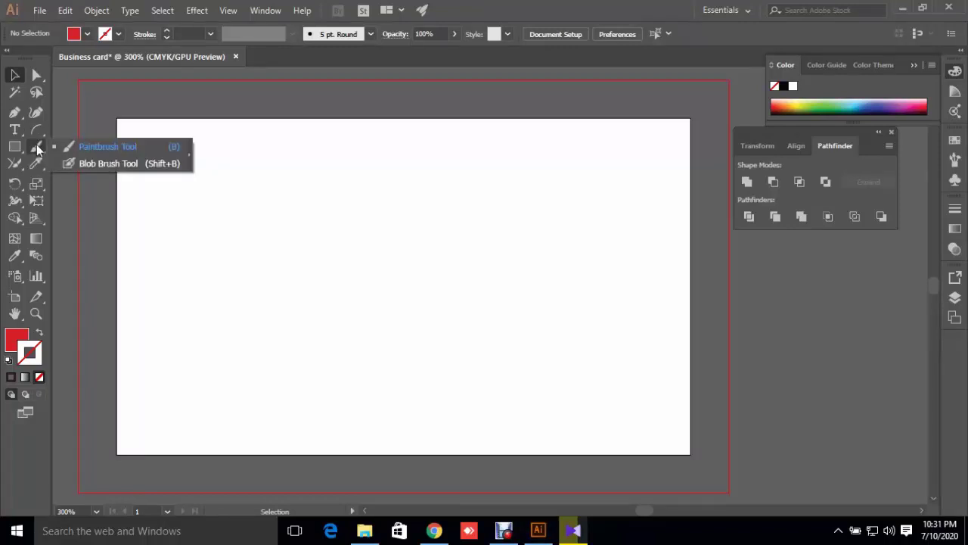
pyautogui.click(91, 146)
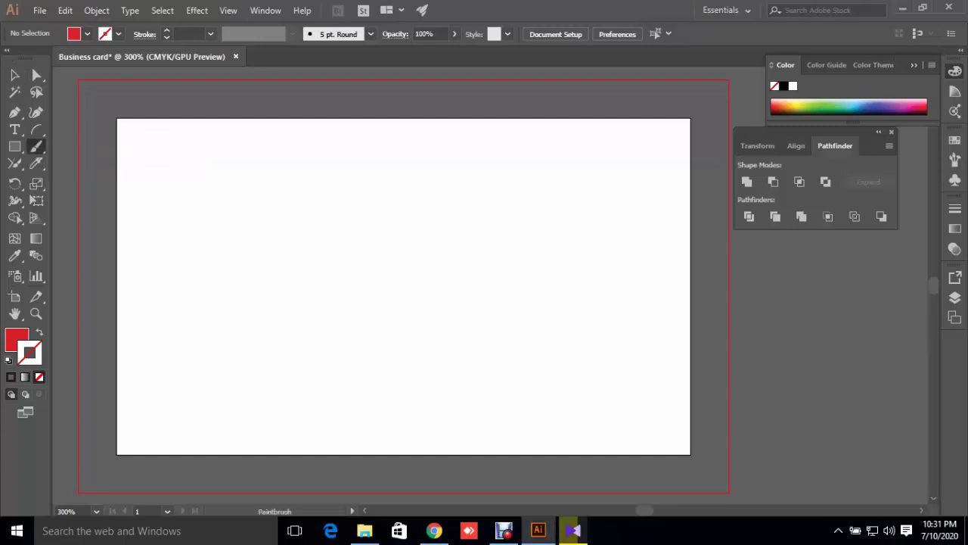
pyautogui.moveTo(154, 167); pyautogui.dragTo(219, 284)
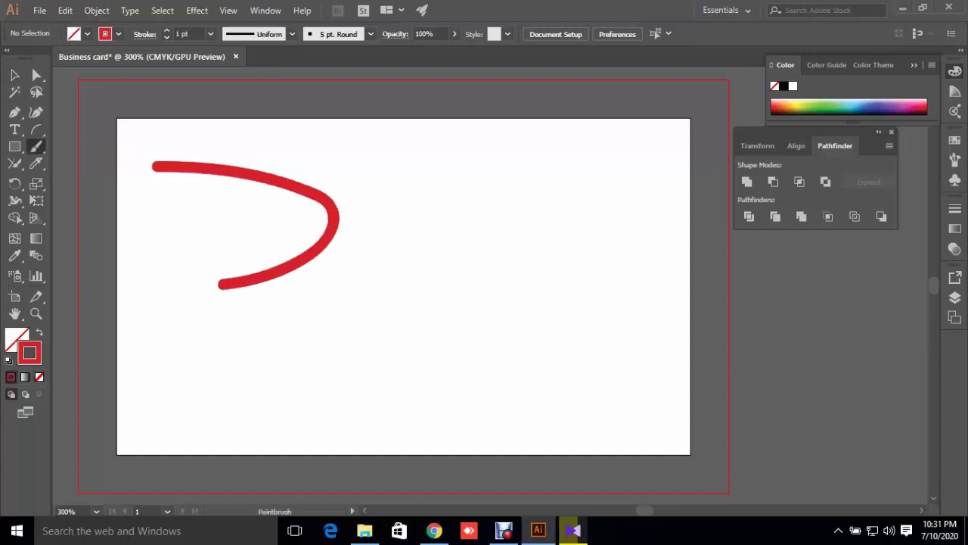
pyautogui.moveTo(189, 238); pyautogui.dragTo(75, 287)
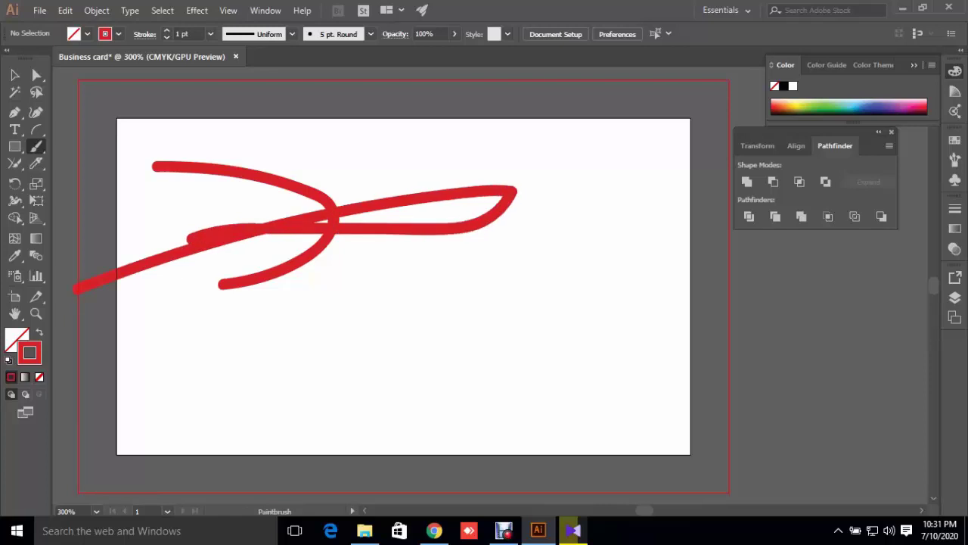
pyautogui.moveTo(210, 314)
pyautogui.mouseDown()
pyautogui.moveTo(497, 270)
pyautogui.moveTo(181, 413)
pyautogui.mouseUp()
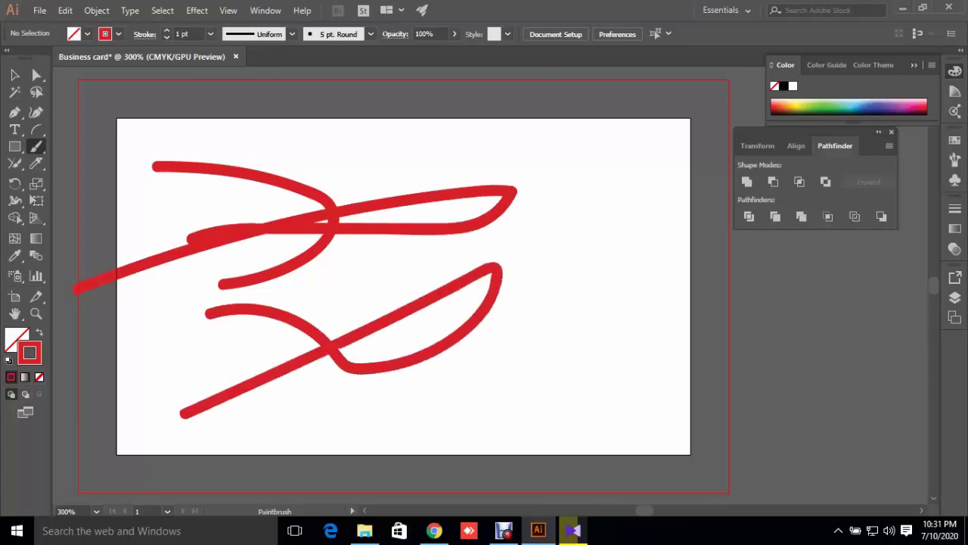
pyautogui.moveTo(333, 280)
pyautogui.mouseDown()
pyautogui.moveTo(310, 405)
pyautogui.moveTo(203, 420)
pyautogui.mouseUp()
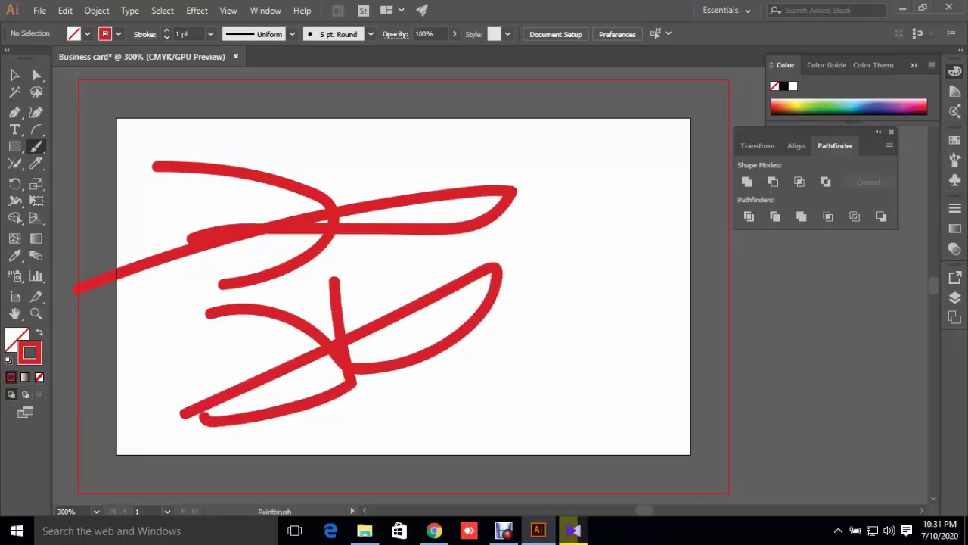
pyautogui.moveTo(540, 219); pyautogui.dragTo(672, 339)
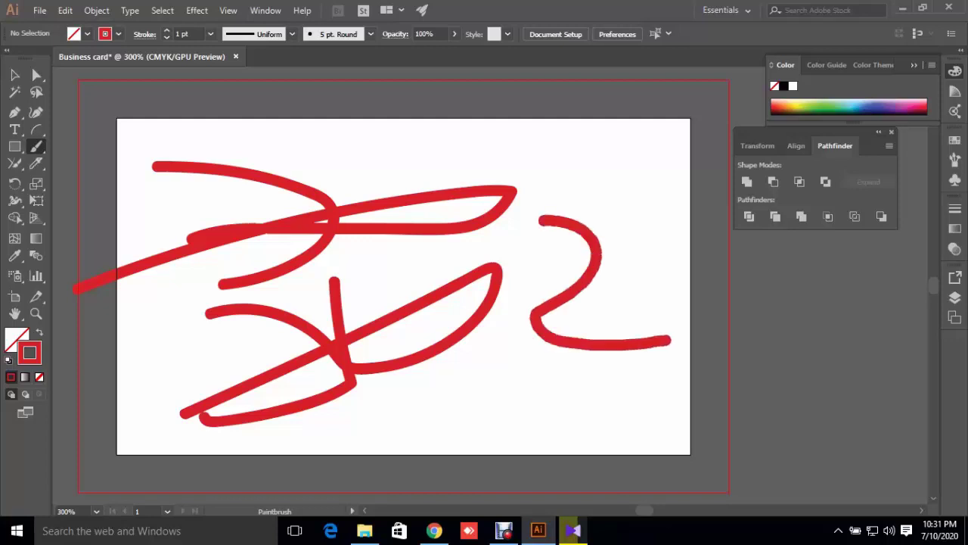
pyautogui.moveTo(437, 176)
pyautogui.mouseDown()
pyautogui.moveTo(568, 290)
pyautogui.moveTo(617, 198)
pyautogui.moveTo(626, 273)
pyautogui.mouseUp()
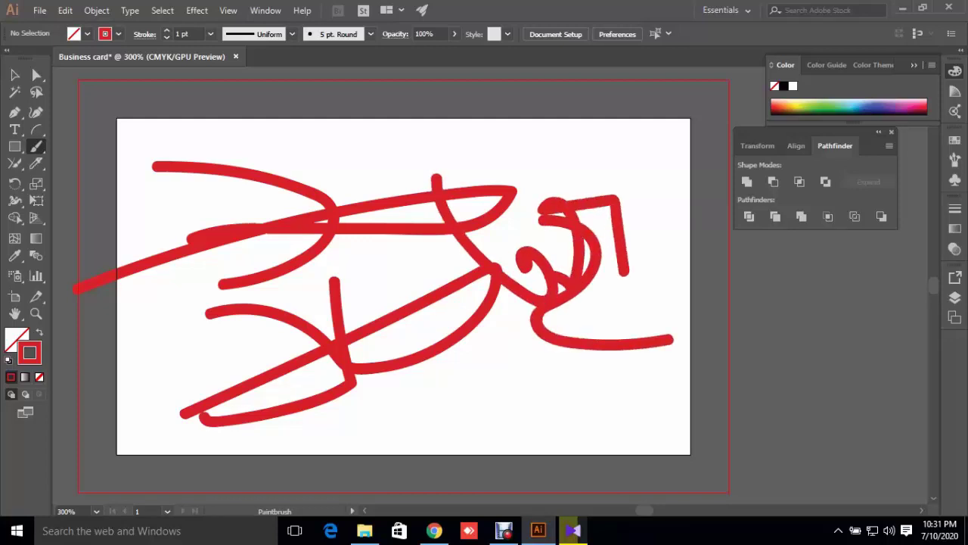
pyautogui.hotkey('ctrl', 'a')
# - Clear the test strokes and brush the first line of lettering, 'আমাদের দেশ', in red
pyautogui.press('Delete')
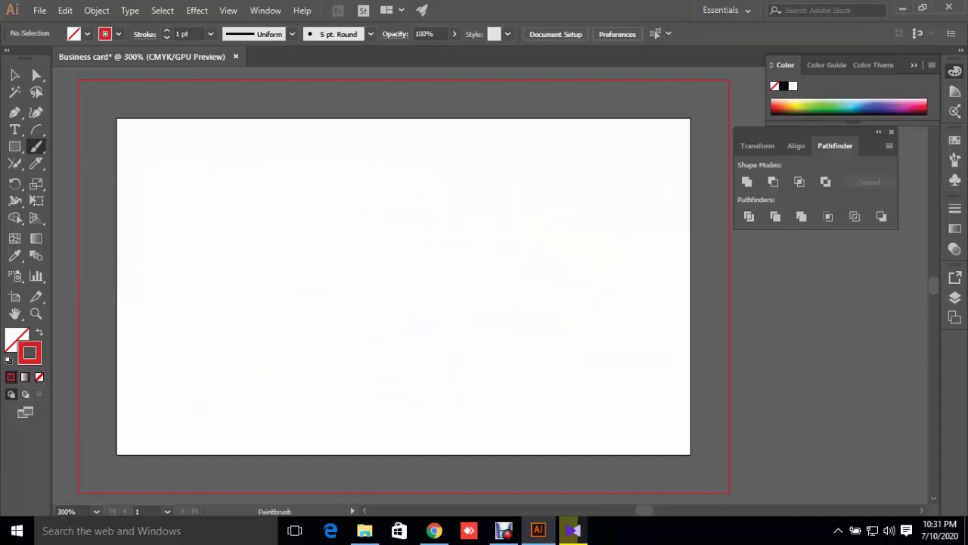
pyautogui.moveTo(183, 195); pyautogui.dragTo(148, 154)
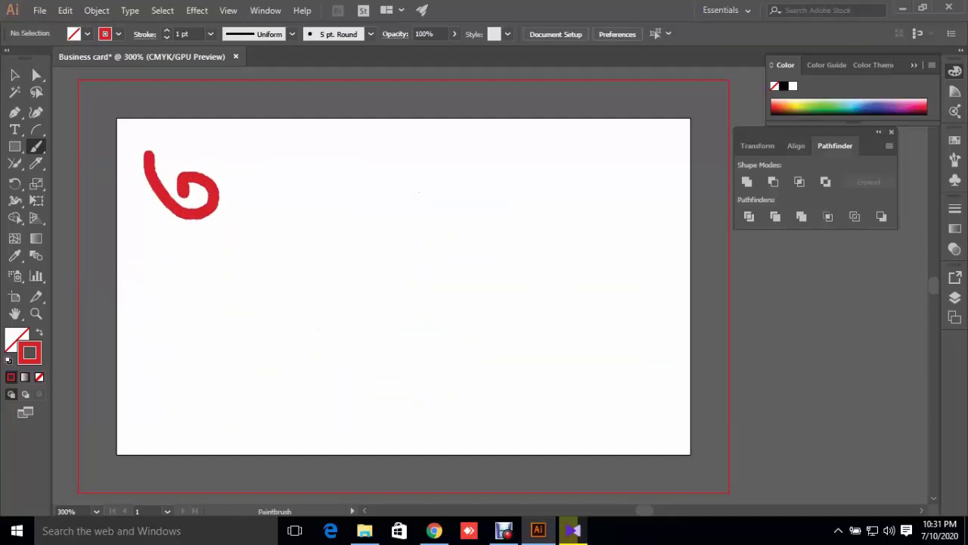
pyautogui.moveTo(215, 201)
pyautogui.mouseDown()
pyautogui.moveTo(228, 227)
pyautogui.moveTo(227, 172)
pyautogui.moveTo(249, 176)
pyautogui.moveTo(256, 231)
pyautogui.mouseUp()
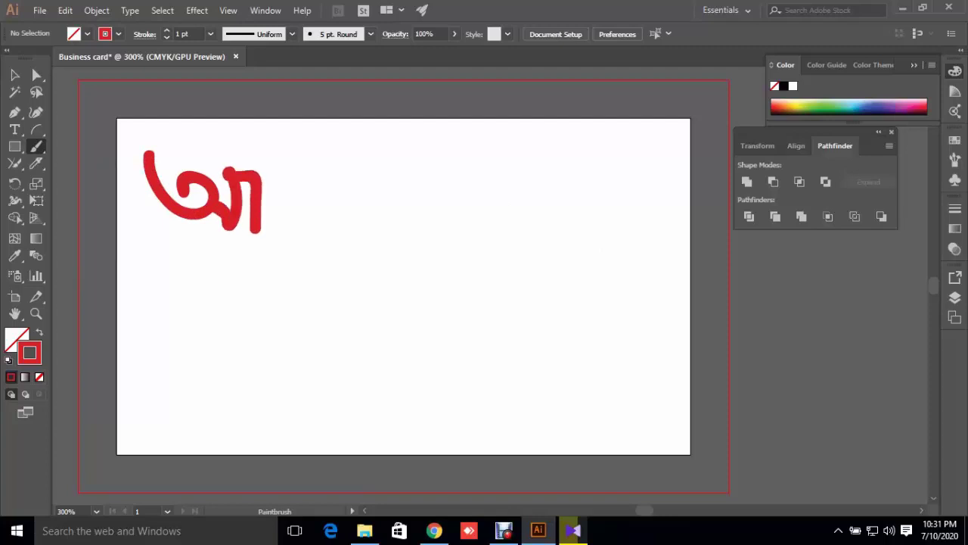
pyautogui.moveTo(258, 178)
pyautogui.mouseDown()
pyautogui.moveTo(307, 178)
pyautogui.moveTo(291, 202)
pyautogui.moveTo(307, 227)
pyautogui.moveTo(349, 231)
pyautogui.moveTo(327, 181)
pyautogui.moveTo(361, 171)
pyautogui.moveTo(370, 233)
pyautogui.mouseUp()
pyautogui.moveTo(362, 171)
pyautogui.mouseDown()
pyautogui.moveTo(433, 189)
pyautogui.moveTo(428, 264)
pyautogui.moveTo(401, 267)
pyautogui.mouseUp()
pyautogui.moveTo(414, 193)
pyautogui.mouseDown()
pyautogui.moveTo(453, 236)
pyautogui.moveTo(472, 189)
pyautogui.moveTo(488, 236)
pyautogui.moveTo(494, 184)
pyautogui.mouseUp()
pyautogui.moveTo(476, 258)
pyautogui.mouseDown()
pyautogui.moveTo(488, 276)
pyautogui.moveTo(471, 256)
pyautogui.mouseUp()
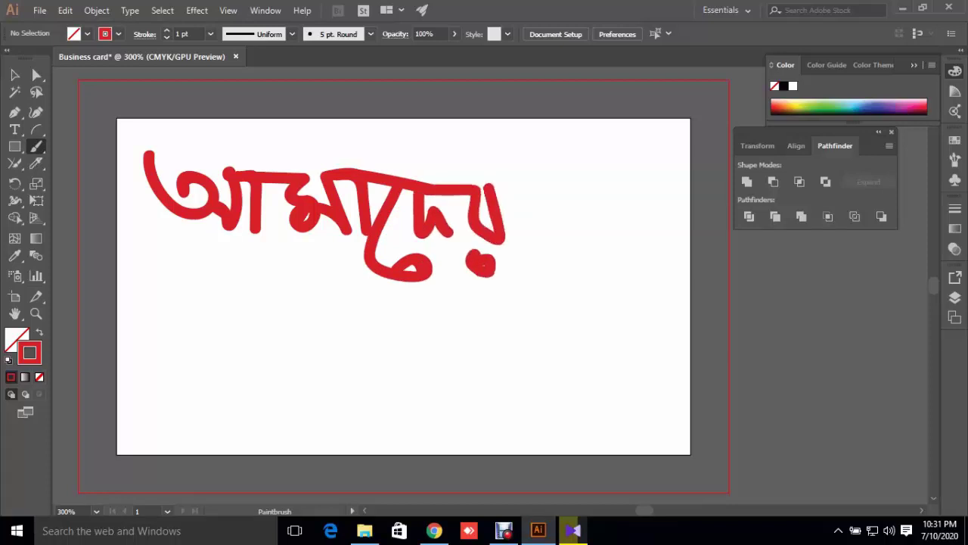
pyautogui.moveTo(586, 174)
pyautogui.mouseDown()
pyautogui.moveTo(564, 257)
pyautogui.moveTo(582, 281)
pyautogui.moveTo(578, 199)
pyautogui.moveTo(612, 246)
pyautogui.mouseUp()
pyautogui.moveTo(603, 186)
pyautogui.mouseDown()
pyautogui.moveTo(647, 189)
pyautogui.moveTo(628, 228)
pyautogui.moveTo(689, 244)
pyautogui.moveTo(685, 183)
pyautogui.mouseUp()
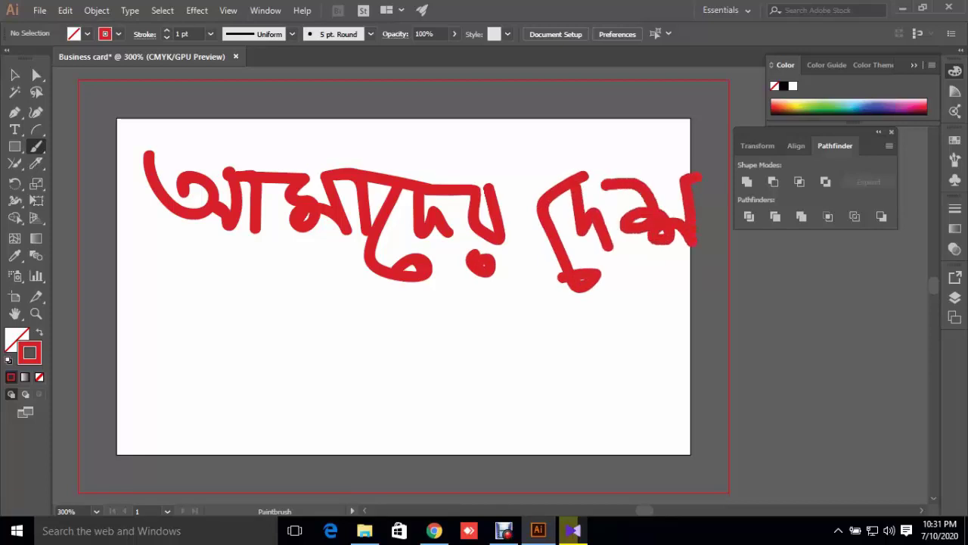
# - Brush the second line of lettering, 'বাংলাদেশ', below the first
pyautogui.scroll(-2, 403, 309)
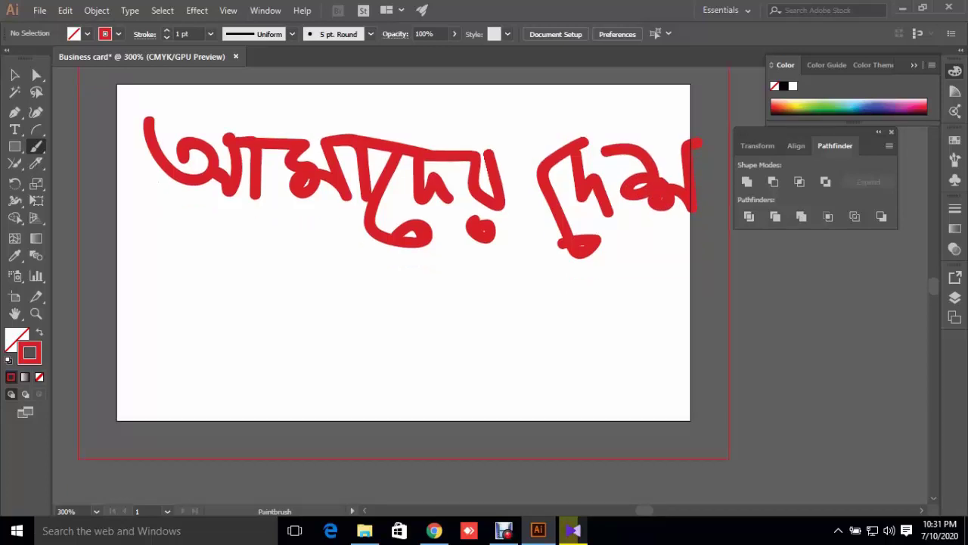
pyautogui.moveTo(149, 310)
pyautogui.mouseDown()
pyautogui.moveTo(227, 295)
pyautogui.moveTo(265, 431)
pyautogui.mouseUp()
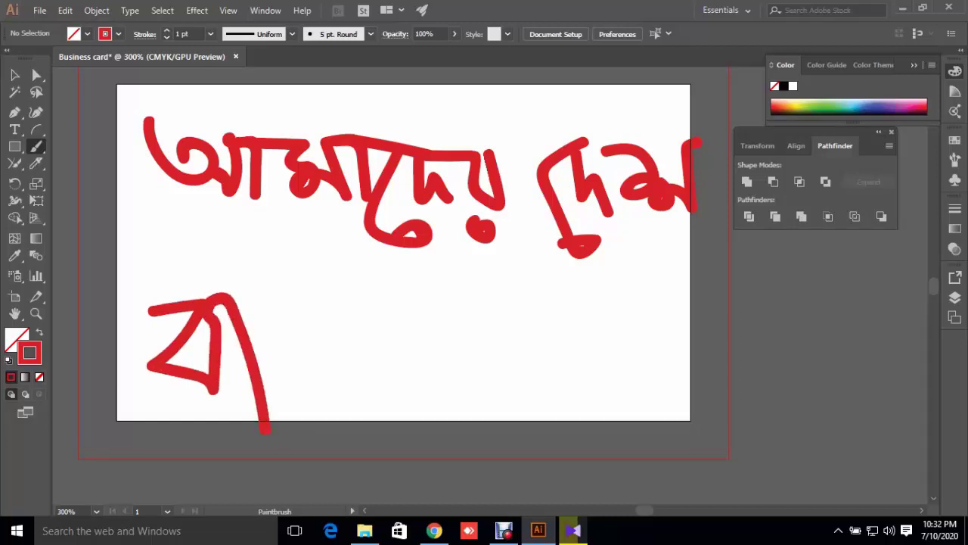
pyautogui.moveTo(281, 297)
pyautogui.mouseDown()
pyautogui.moveTo(313, 326)
pyautogui.moveTo(295, 308)
pyautogui.mouseUp()
pyautogui.moveTo(310, 345); pyautogui.dragTo(287, 414)
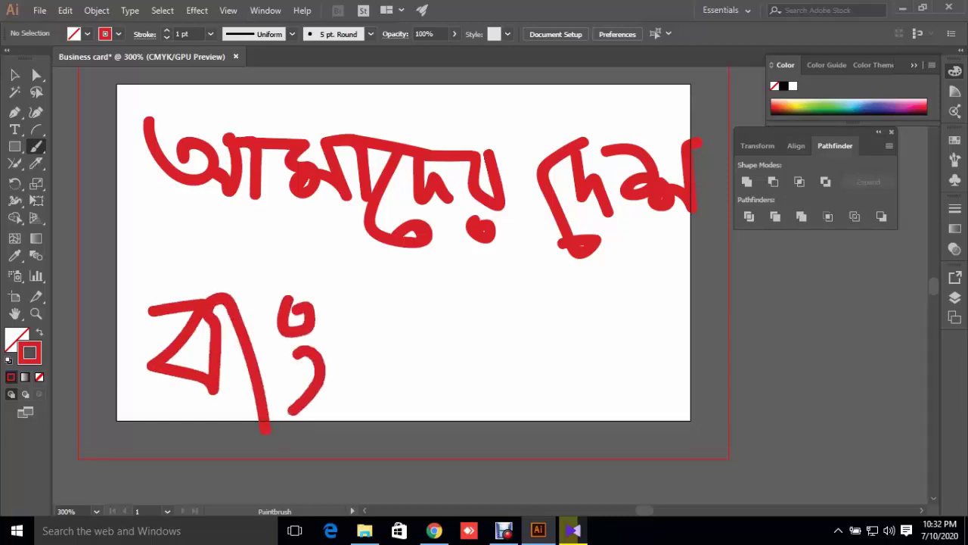
pyautogui.moveTo(374, 340)
pyautogui.mouseDown()
pyautogui.moveTo(350, 310)
pyautogui.moveTo(410, 337)
pyautogui.moveTo(395, 291)
pyautogui.moveTo(436, 291)
pyautogui.moveTo(452, 377)
pyautogui.mouseUp()
pyautogui.moveTo(444, 292)
pyautogui.mouseDown()
pyautogui.moveTo(522, 290)
pyautogui.moveTo(495, 394)
pyautogui.moveTo(491, 371)
pyautogui.moveTo(522, 333)
pyautogui.moveTo(524, 387)
pyautogui.mouseUp()
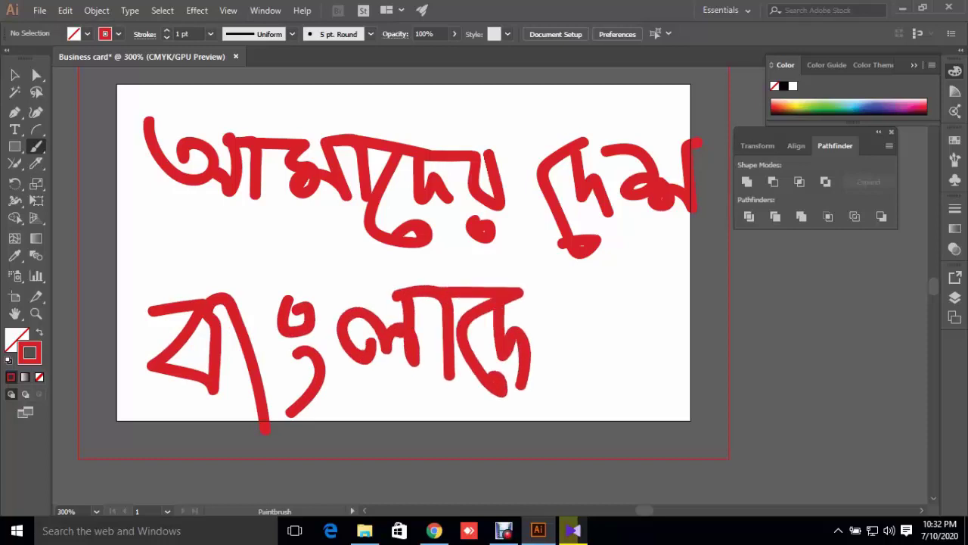
pyautogui.moveTo(534, 295)
pyautogui.mouseDown()
pyautogui.moveTo(546, 356)
pyautogui.moveTo(605, 332)
pyautogui.moveTo(643, 390)
pyautogui.mouseUp()
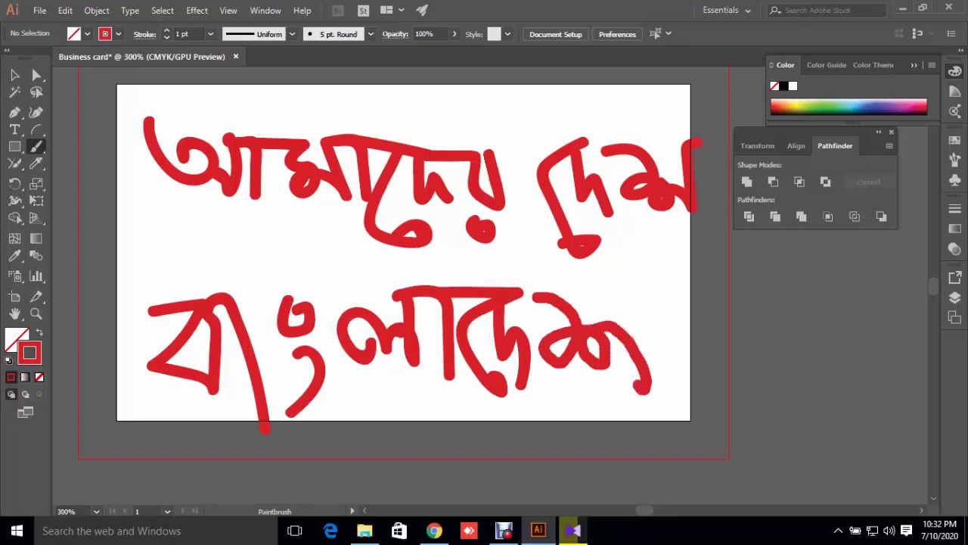
pyautogui.moveTo(622, 296)
pyautogui.mouseDown()
pyautogui.moveTo(642, 389)
pyautogui.moveTo(649, 292)
pyautogui.mouseUp()
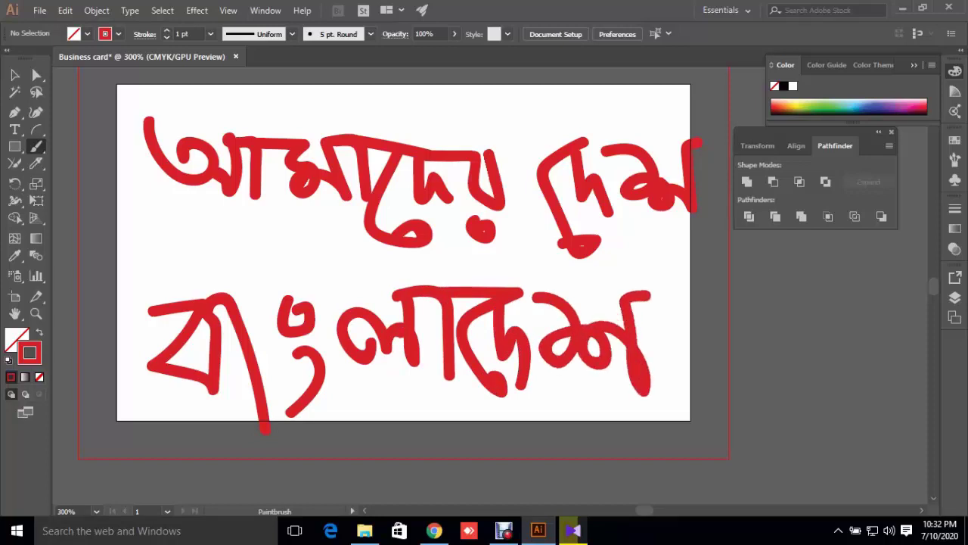
pyautogui.scroll(3, 404, 303)
pyautogui.scroll(-3, 403, 302)
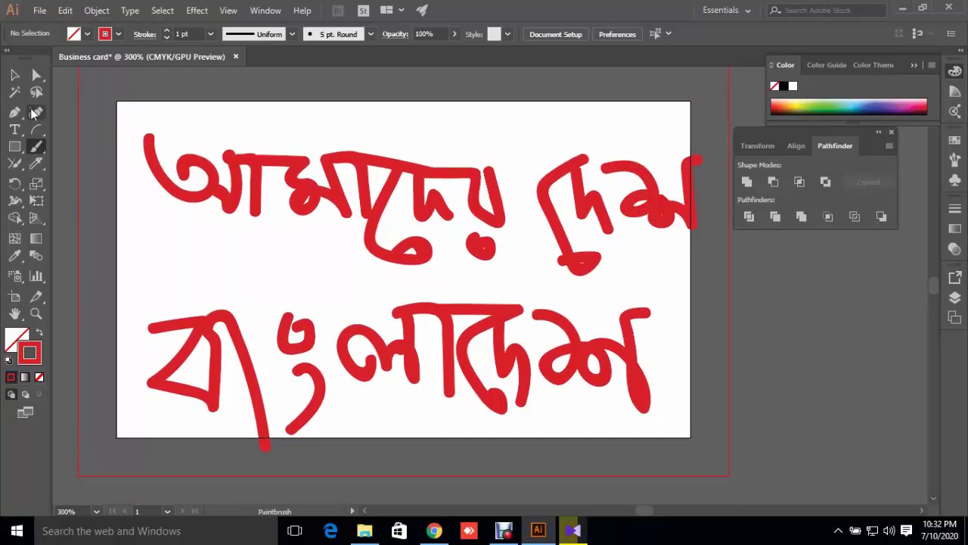
# - Nudge the first word's letter strokes into a tighter, connected shape
pyautogui.click(15, 75)
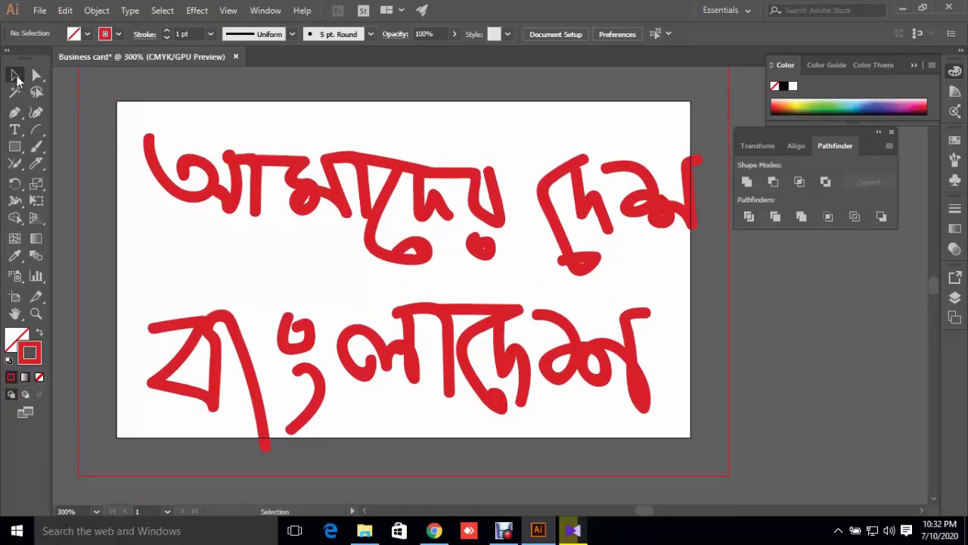
pyautogui.click(256, 198)
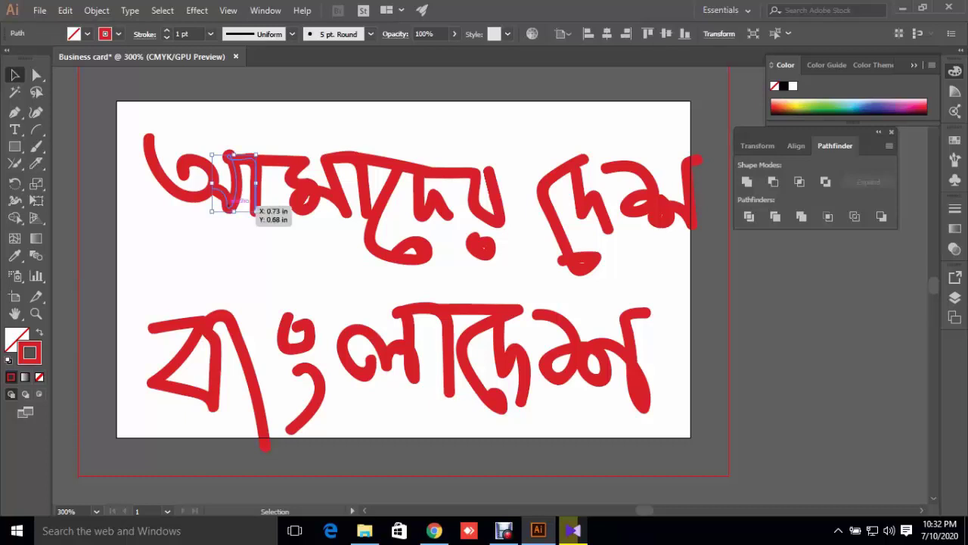
pyautogui.click(213, 189)
pyautogui.moveTo(257, 193); pyautogui.dragTo(255, 244)
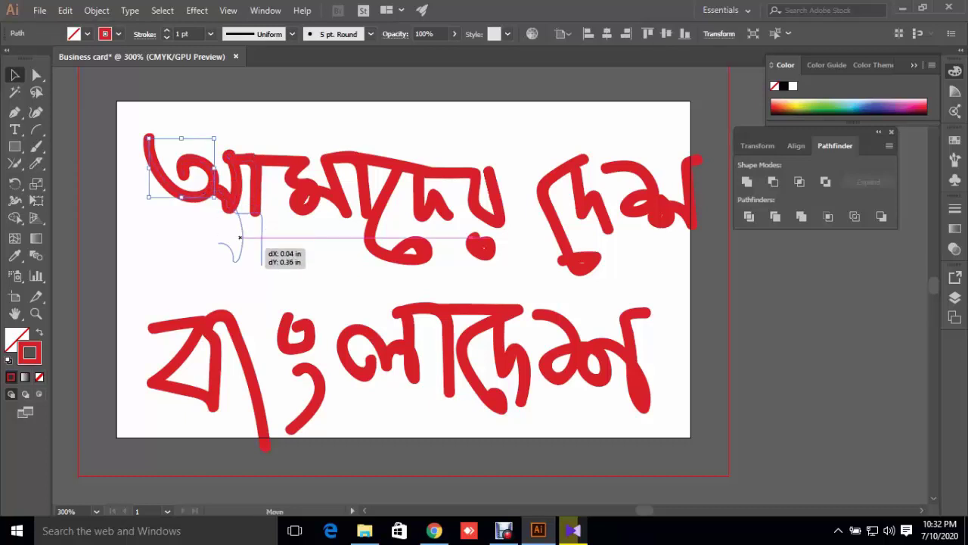
pyautogui.moveTo(307, 189); pyautogui.dragTo(319, 269)
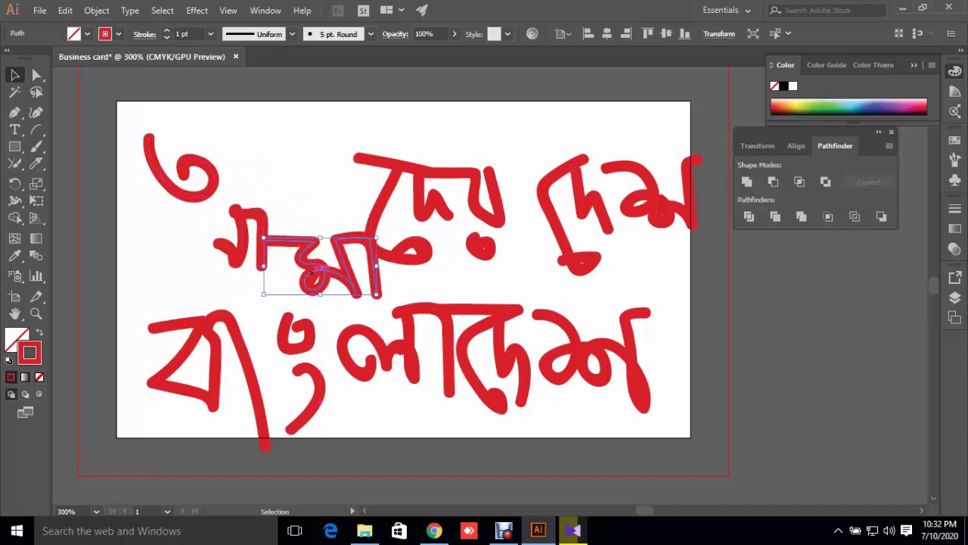
pyautogui.click(439, 250)
pyautogui.moveTo(397, 190); pyautogui.dragTo(336, 170)
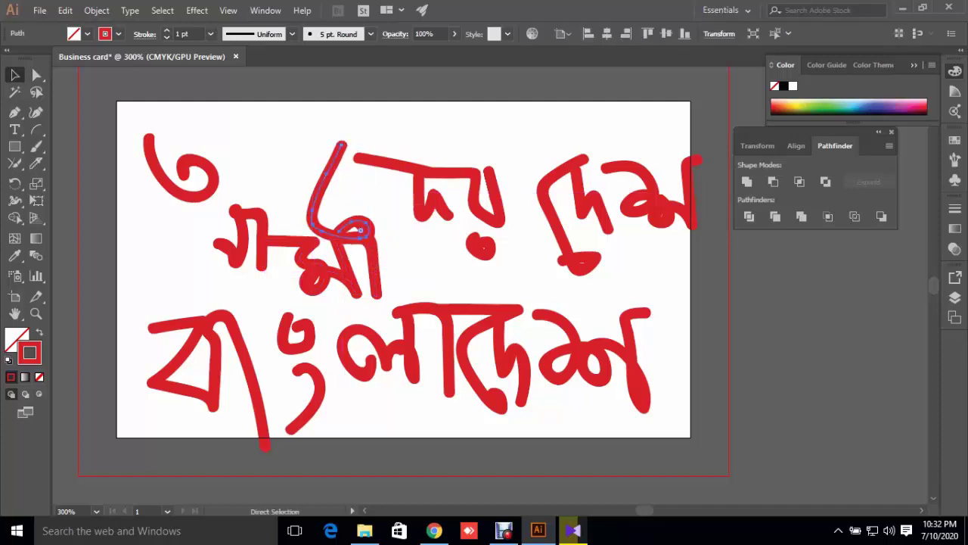
# - Undo the last stroke move and deselect the small stroke in the first word
pyautogui.hotkey('ctrl', 'z')
pyautogui.hotkey('ctrl', 'z')
pyautogui.hotkey('ctrl', 'z')
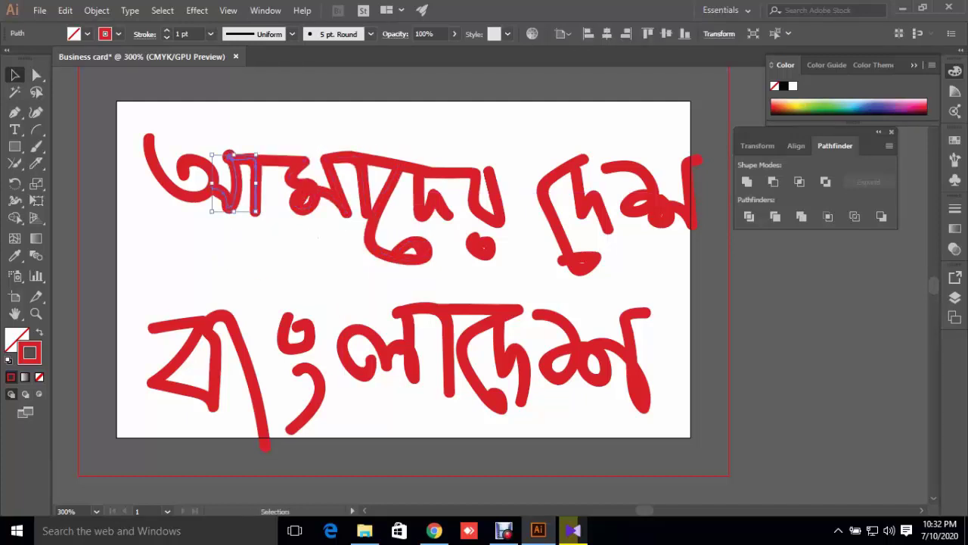
pyautogui.hotkey('ctrl', 'shift', 'a')
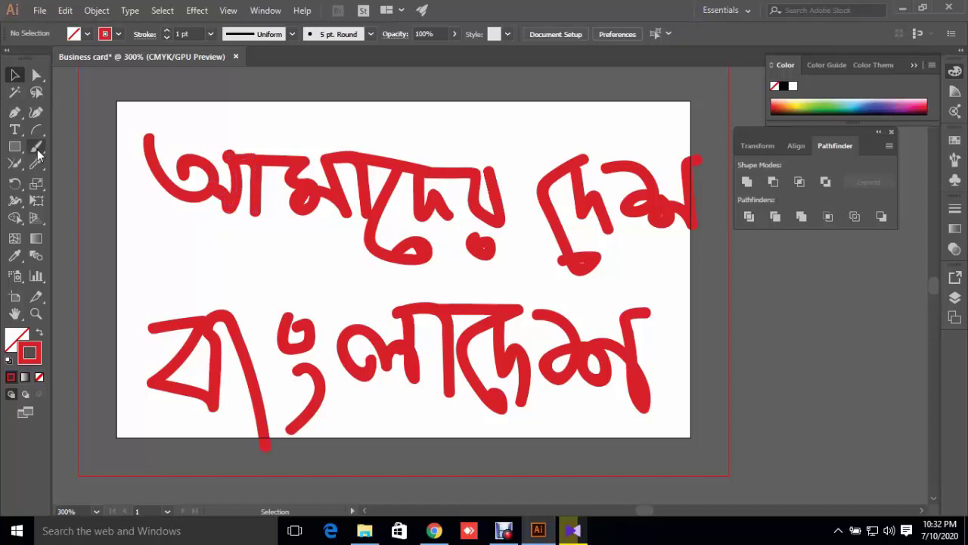
pyautogui.moveTo(37, 146)
pyautogui.mouseDown()
pyautogui.moveTo(199, 181)
pyautogui.moveTo(219, 215)
pyautogui.mouseUp()
# - Paint an extra red Blob Brush letter shape between the two rows and select it
pyautogui.click(105, 168)
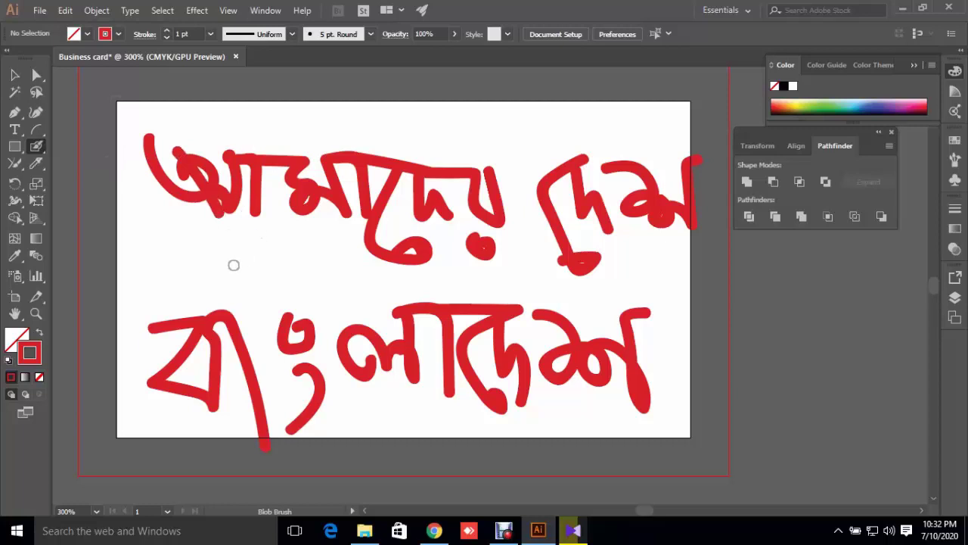
pyautogui.moveTo(214, 264)
pyautogui.mouseDown()
pyautogui.moveTo(310, 295)
pyautogui.moveTo(312, 232)
pyautogui.moveTo(333, 244)
pyautogui.moveTo(345, 348)
pyautogui.mouseUp()
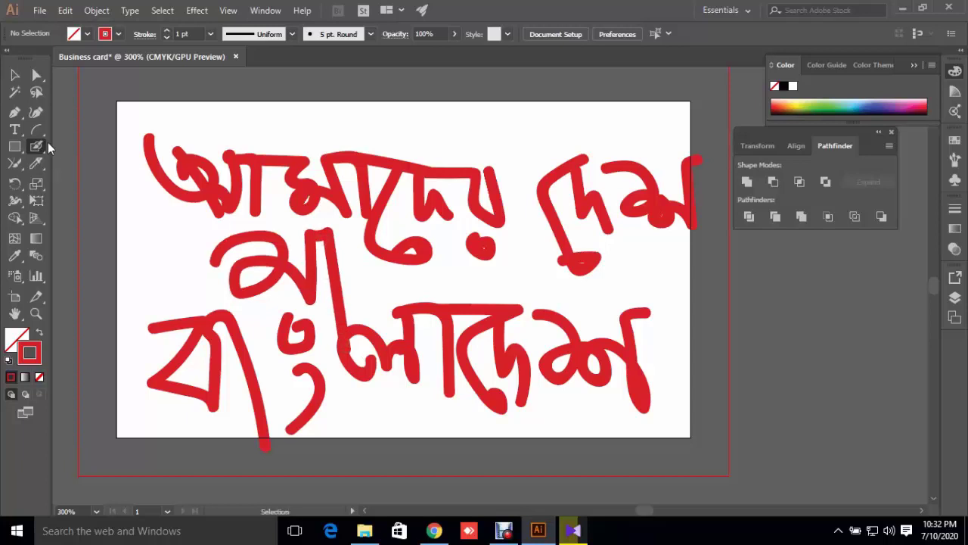
pyautogui.click(15, 75)
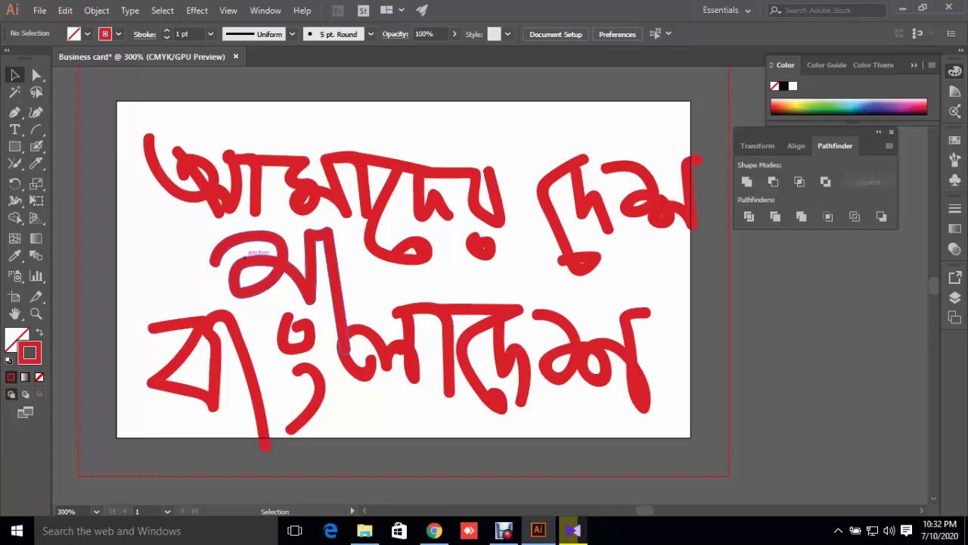
pyautogui.click(337, 295)
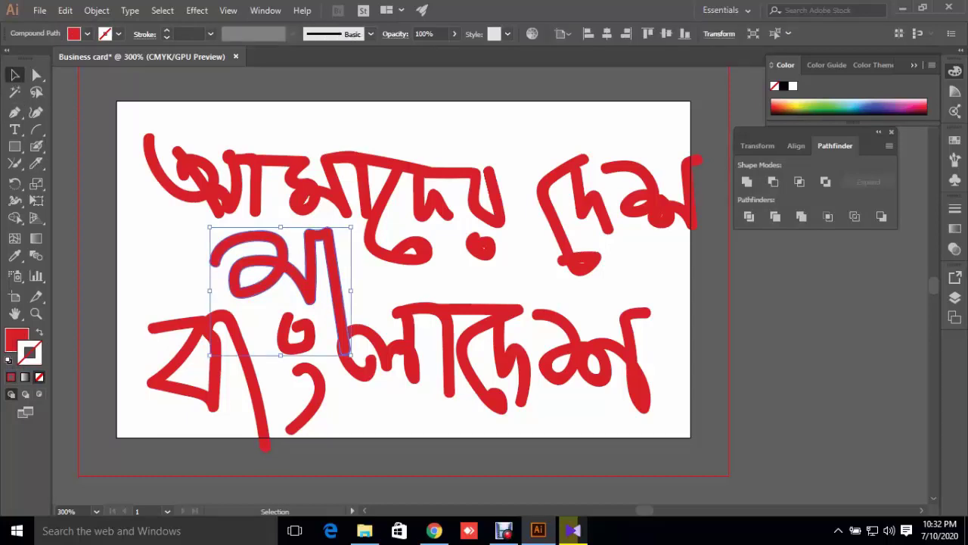
pyautogui.click(246, 158)
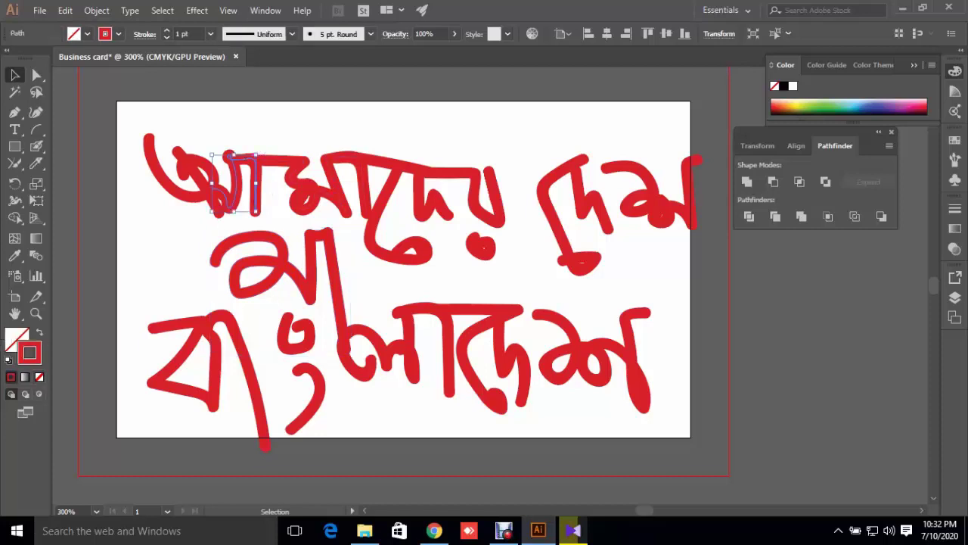
pyautogui.click(333, 295)
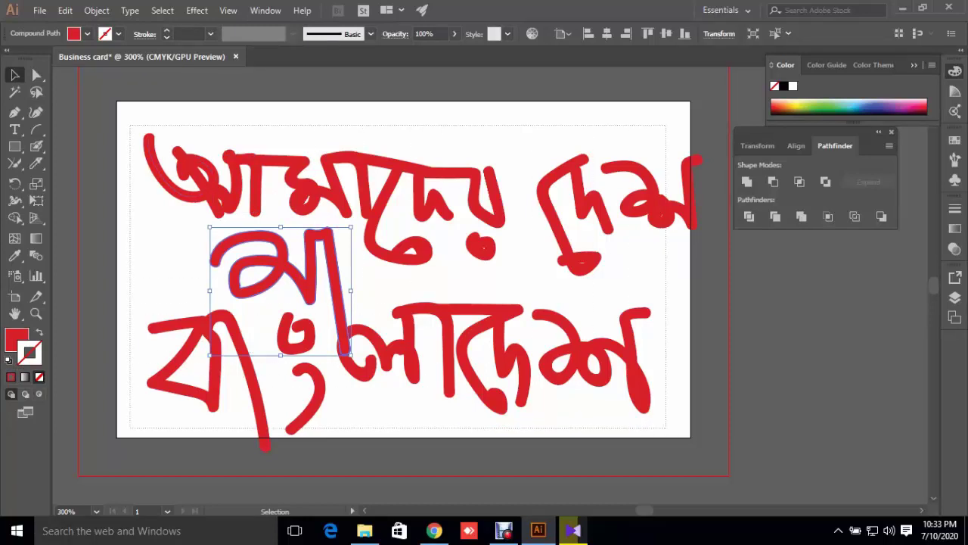
# - Marquee-select all the lettering and delete it, leaving the card blank
pyautogui.moveTo(215, 190); pyautogui.dragTo(643, 438)
pyautogui.press('Delete')
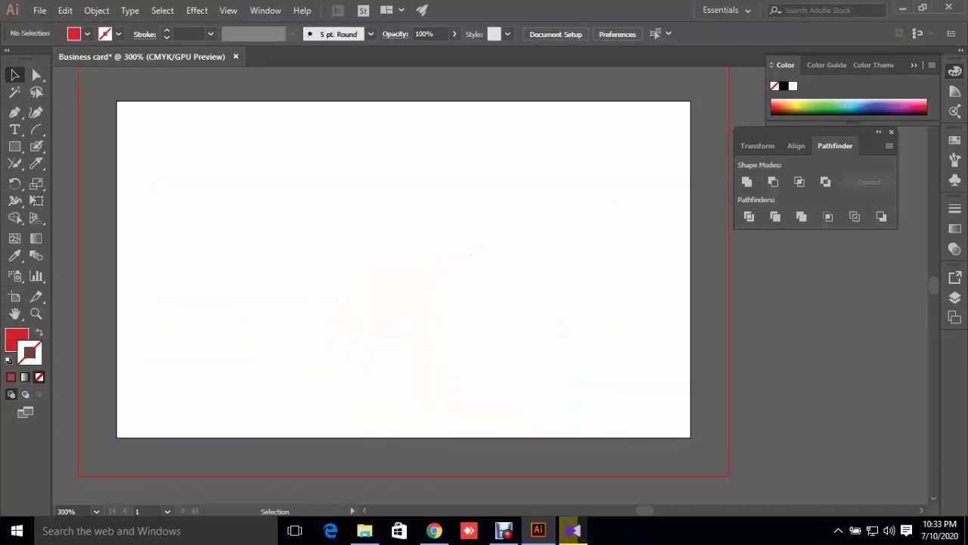
pyautogui.click(39, 133)
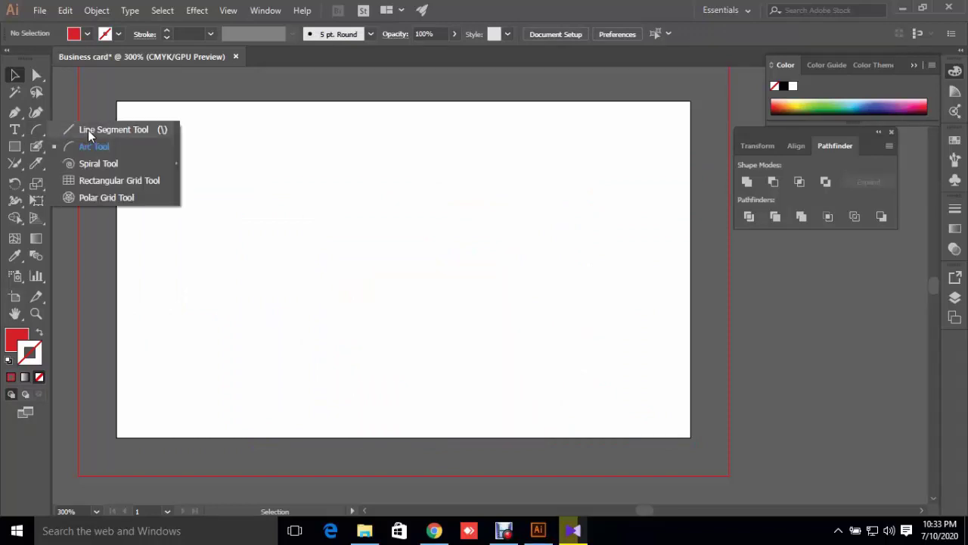
# - Draw a spiral near the card's top-left corner and give it a red stroke
pyautogui.click(108, 163)
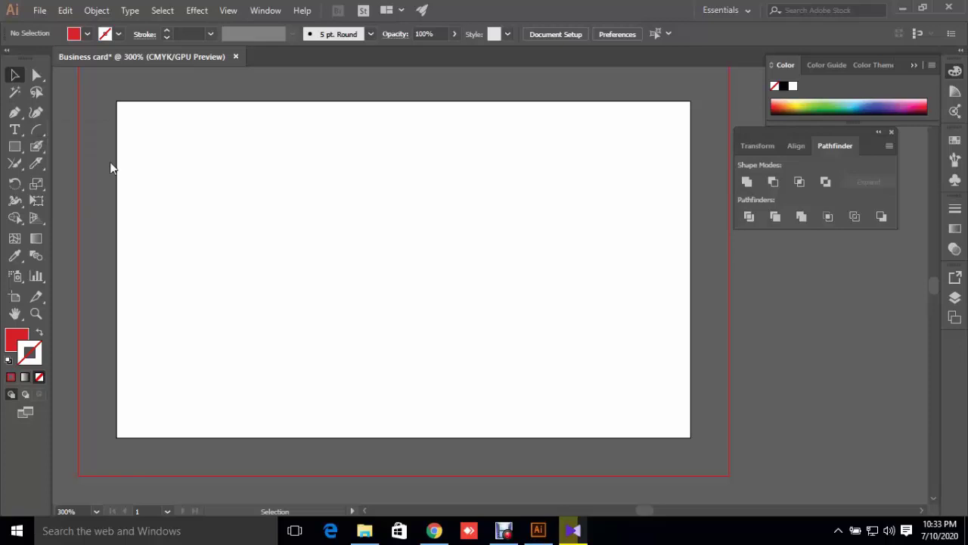
pyautogui.moveTo(203, 173); pyautogui.dragTo(354, 269)
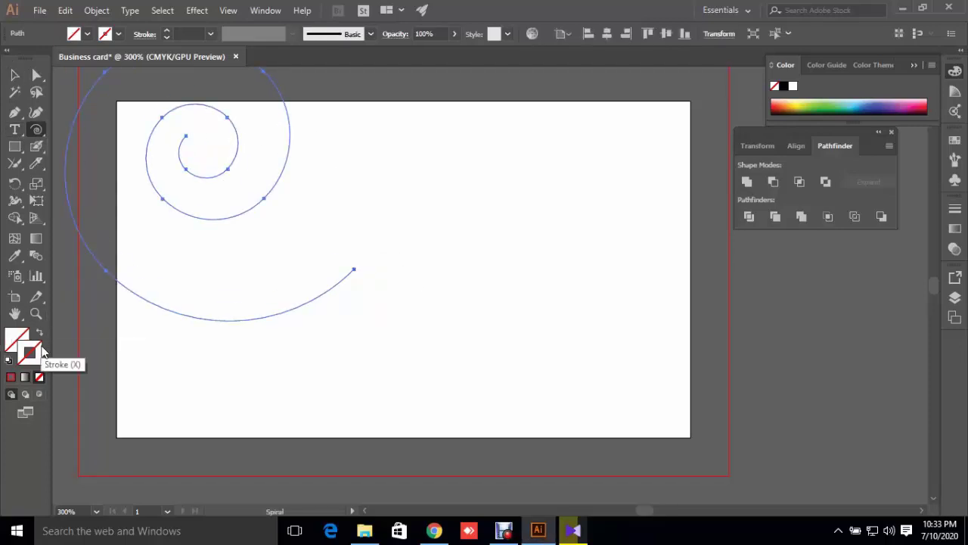
pyautogui.click(118, 34)
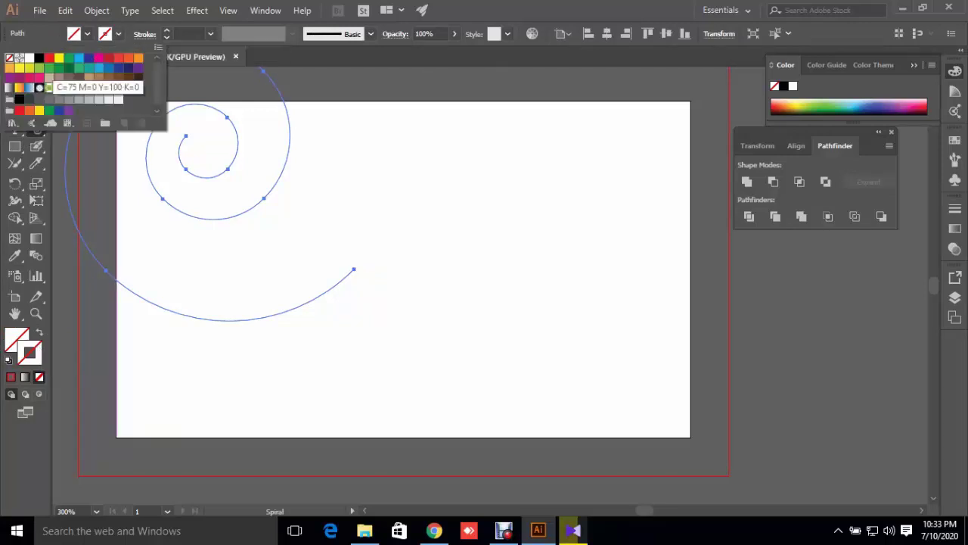
pyautogui.click(50, 59)
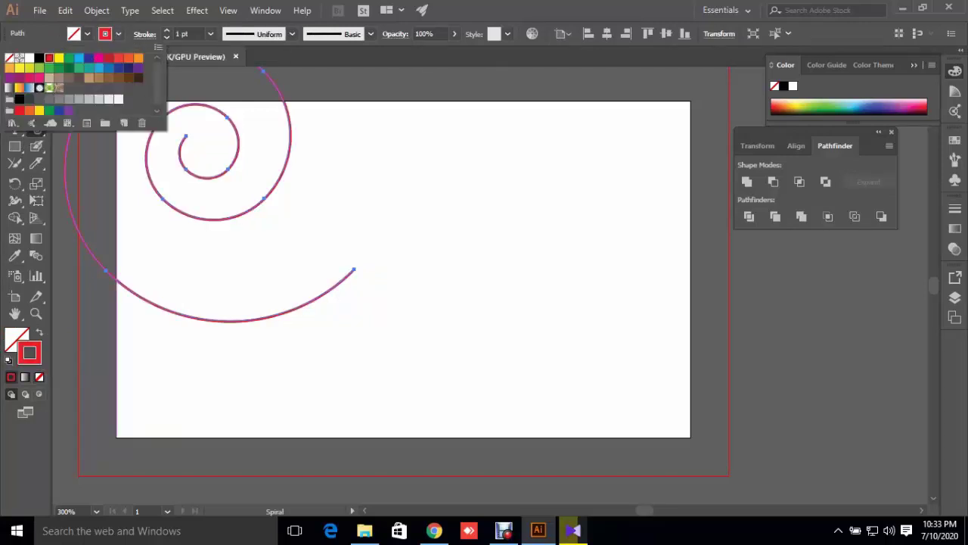
# - Move the red spiral right toward the centre of the card
pyautogui.click(14, 74)
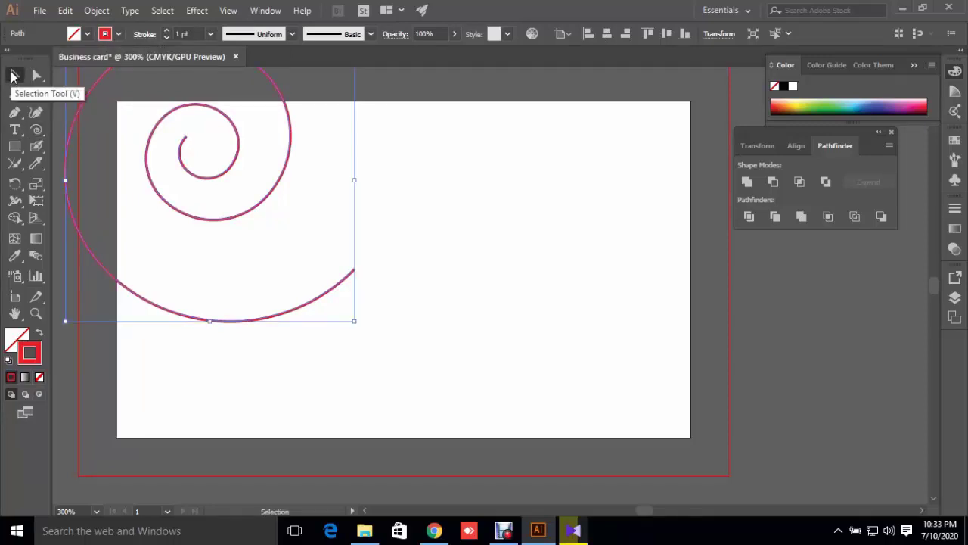
pyautogui.scroll(2, 401, 287)
pyautogui.scroll(2, 401, 287)
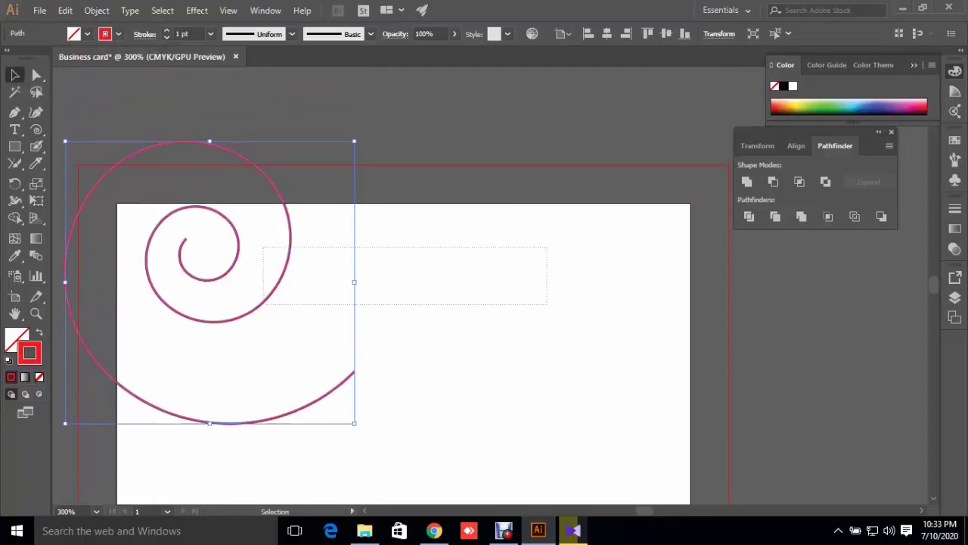
pyautogui.moveTo(271, 292); pyautogui.dragTo(511, 319)
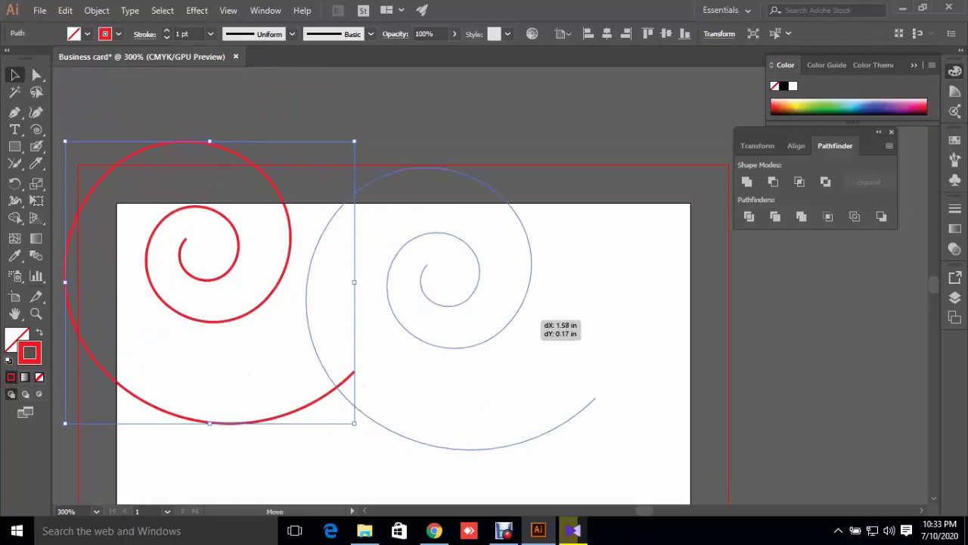
pyautogui.scroll(-2, 512, 318)
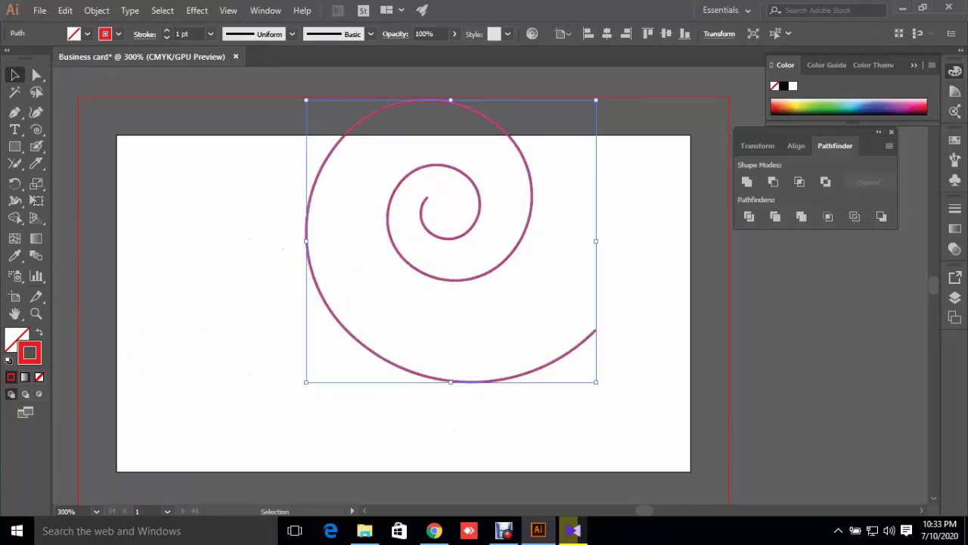
pyautogui.rightClick(36, 130)
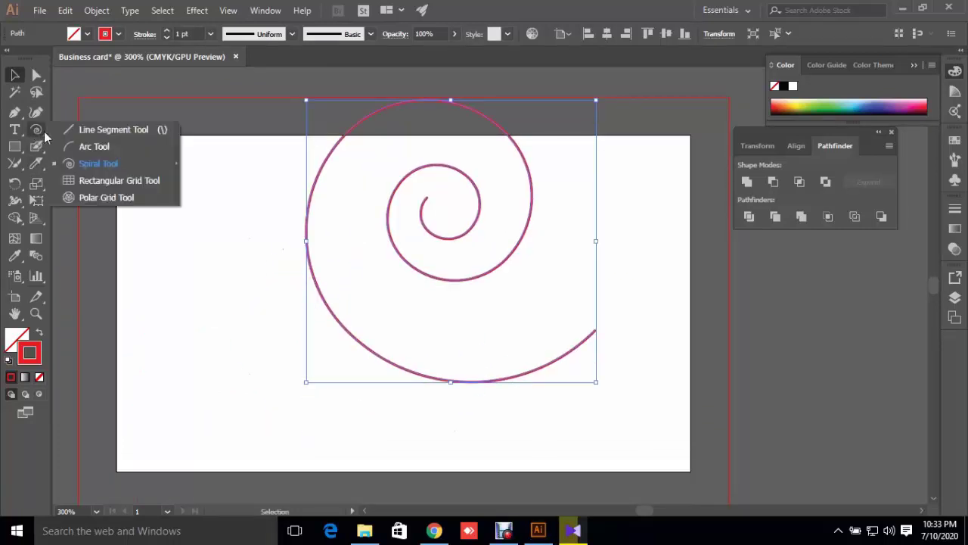
# - Draw a rectangular grid, delete the spiral, and stretch the grid across most of the card
pyautogui.click(99, 179)
pyautogui.moveTo(149, 171); pyautogui.dragTo(277, 348)
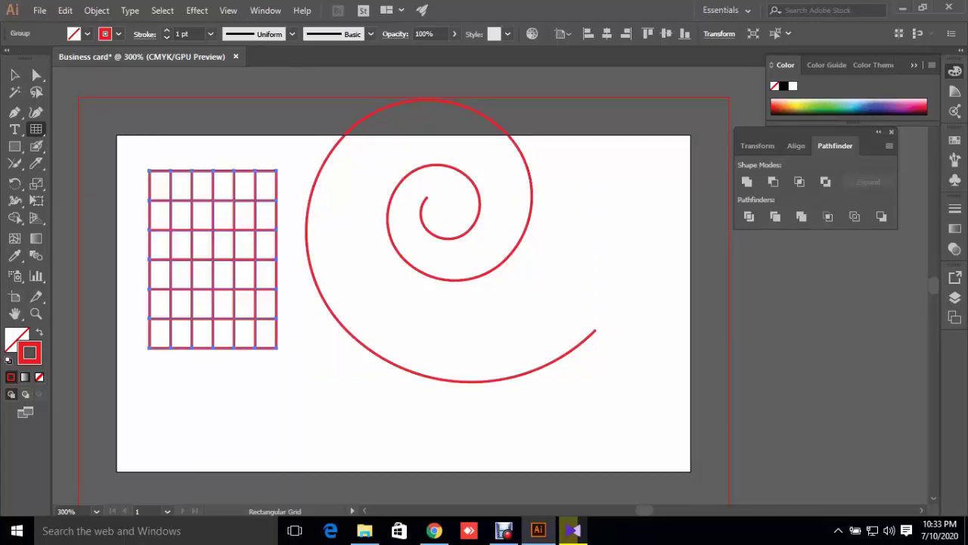
pyautogui.click(14, 77)
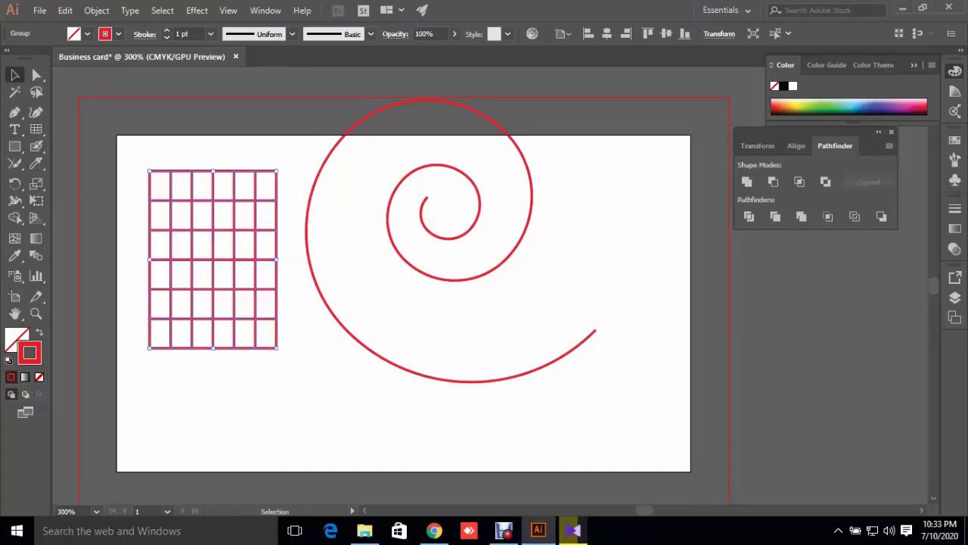
pyautogui.click(307, 240)
pyautogui.press('Delete')
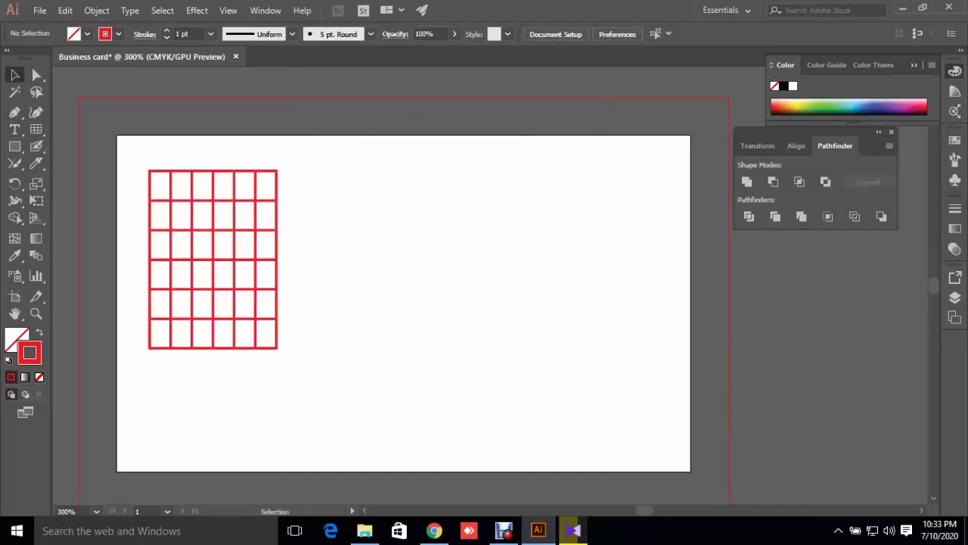
pyautogui.click(215, 270)
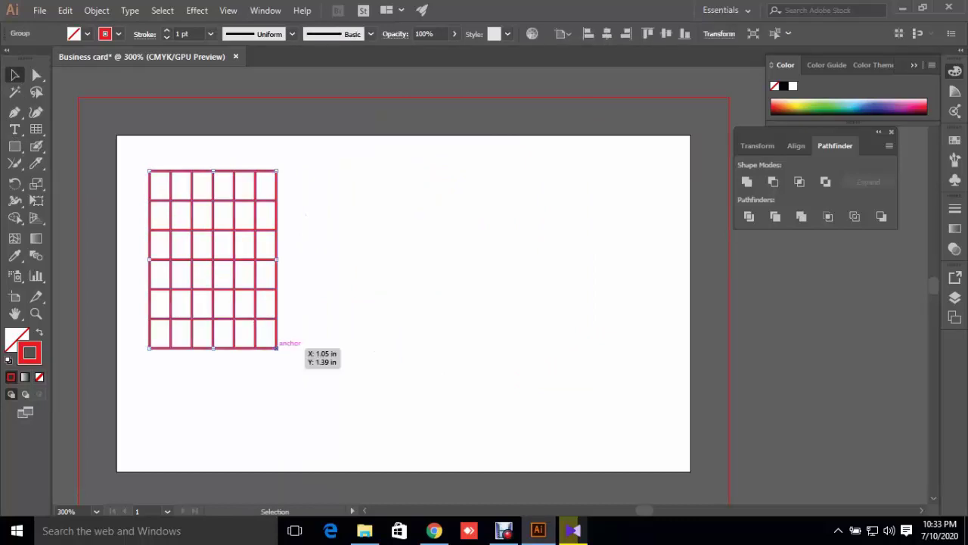
pyautogui.moveTo(277, 347); pyautogui.dragTo(605, 409)
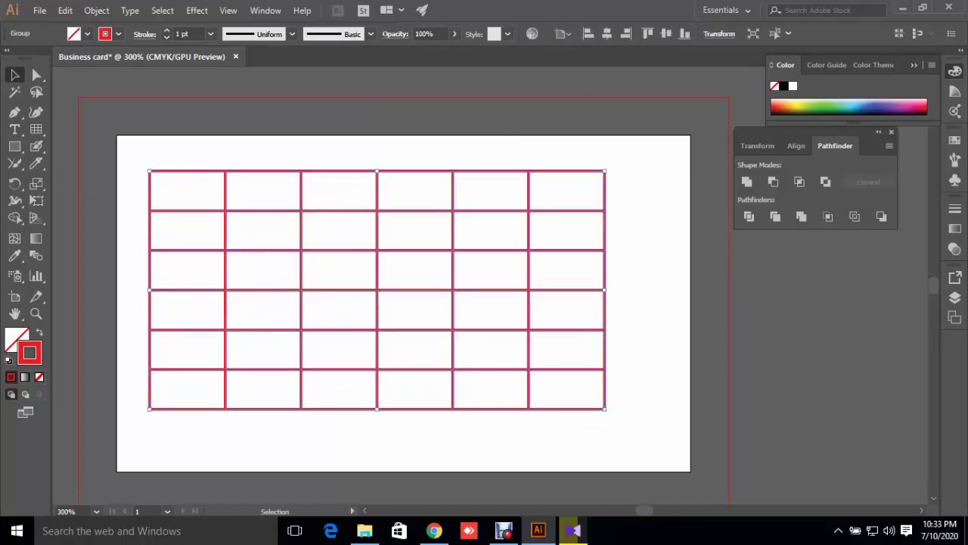
pyautogui.hotkey('ctrl', 'shift', 'a')
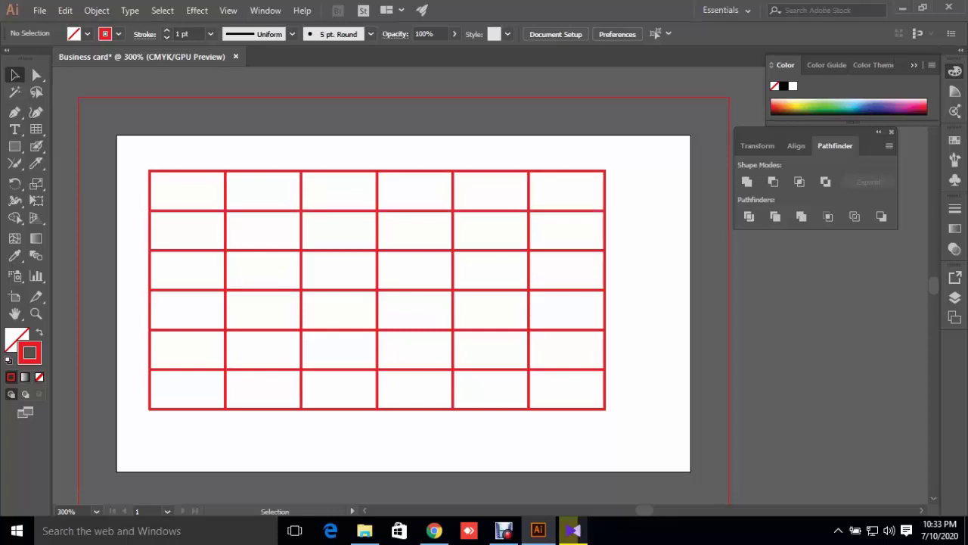
# - Draw a red polar grid below the rectangular grid
pyautogui.rightClick(36, 130)
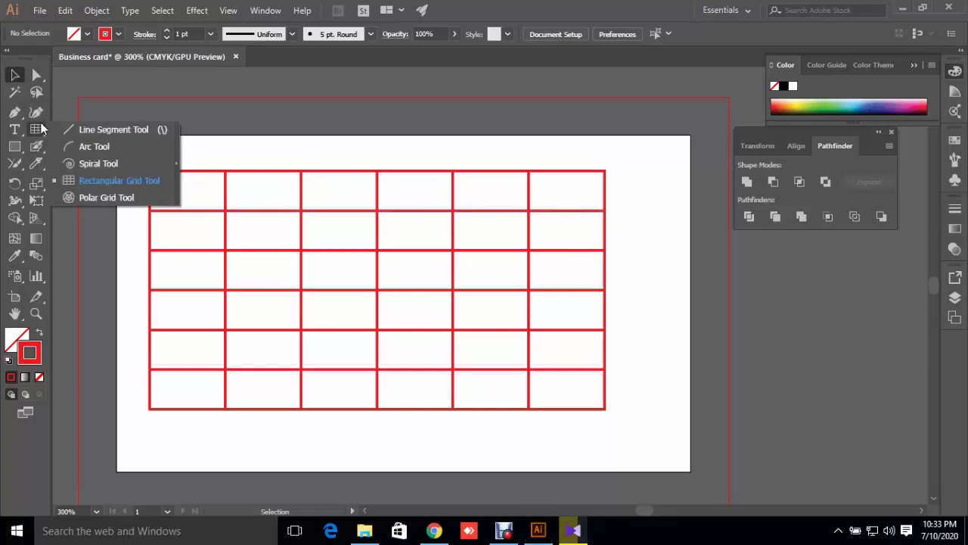
pyautogui.click(109, 197)
pyautogui.scroll(-5, 109, 200)
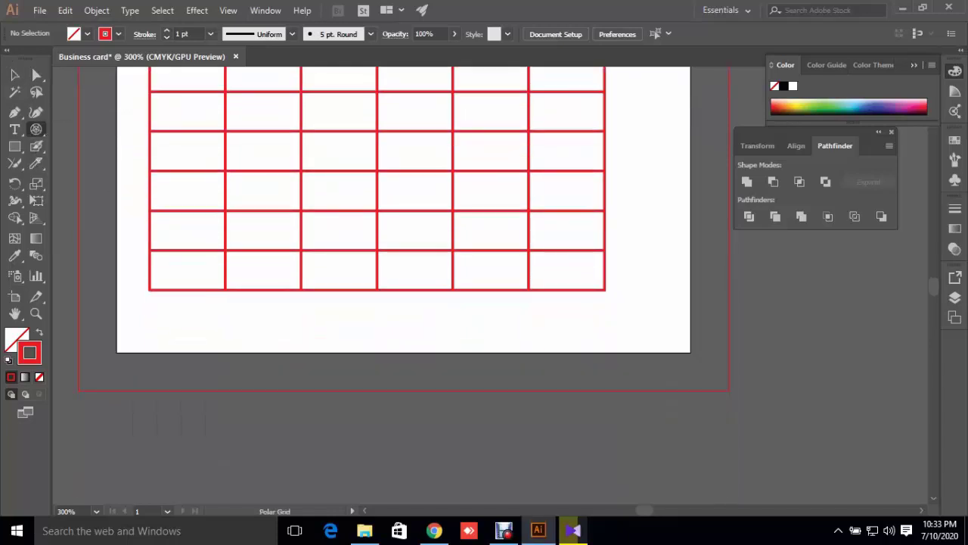
pyautogui.moveTo(453, 305); pyautogui.dragTo(743, 467)
pyautogui.scroll(-5, 683, 281)
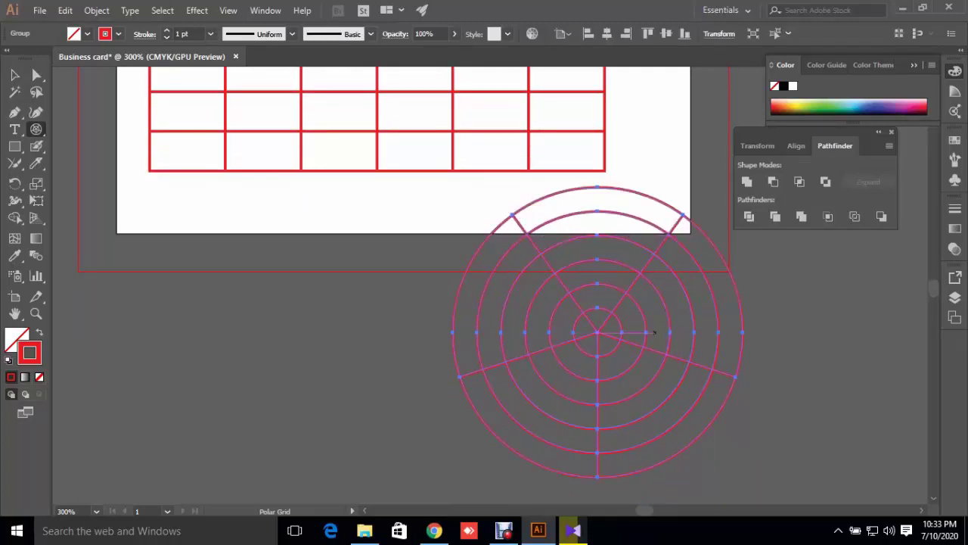
pyautogui.scroll(3, 586, 344)
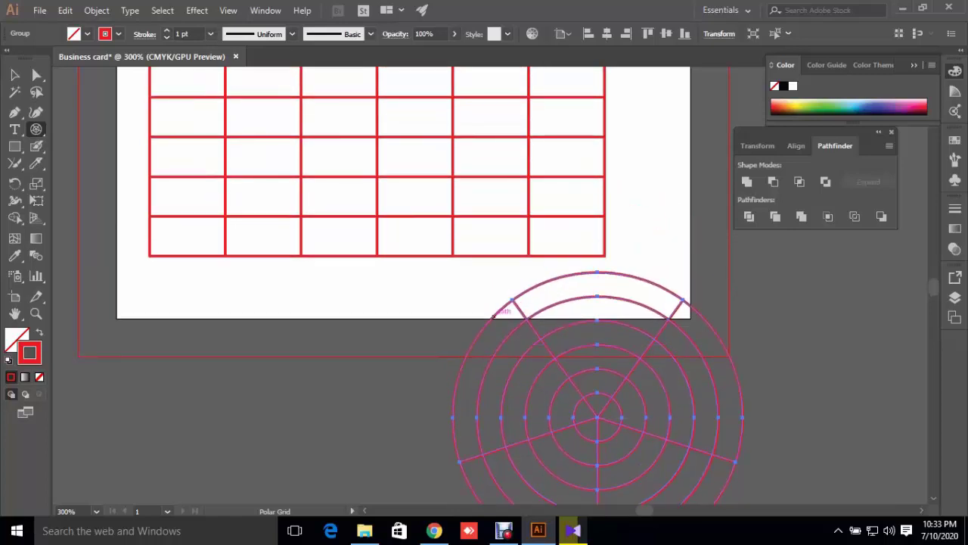
pyautogui.scroll(4, 460, 320)
# - Delete the rectangular grid and move the polar grid to the artboard centre
pyautogui.click(15, 76)
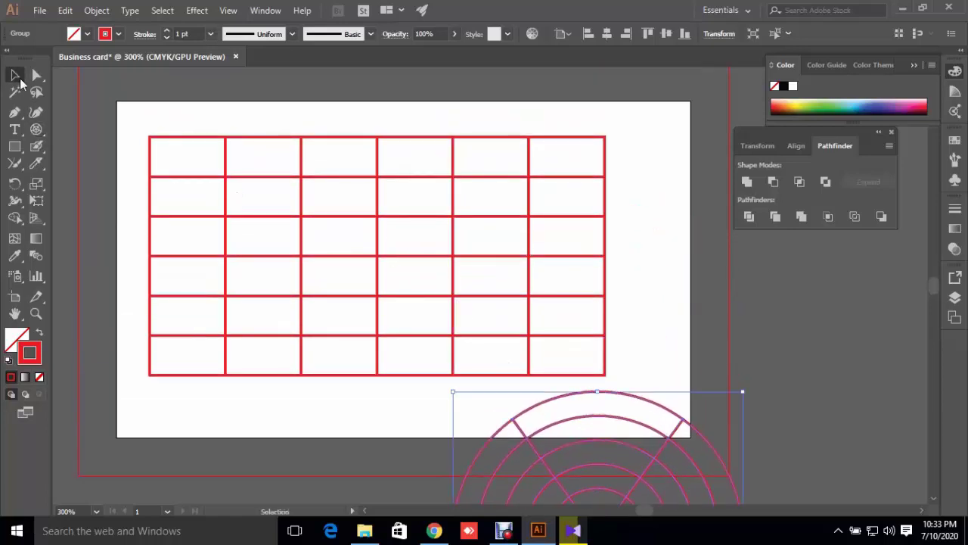
pyautogui.moveTo(311, 262); pyautogui.dragTo(311, 261)
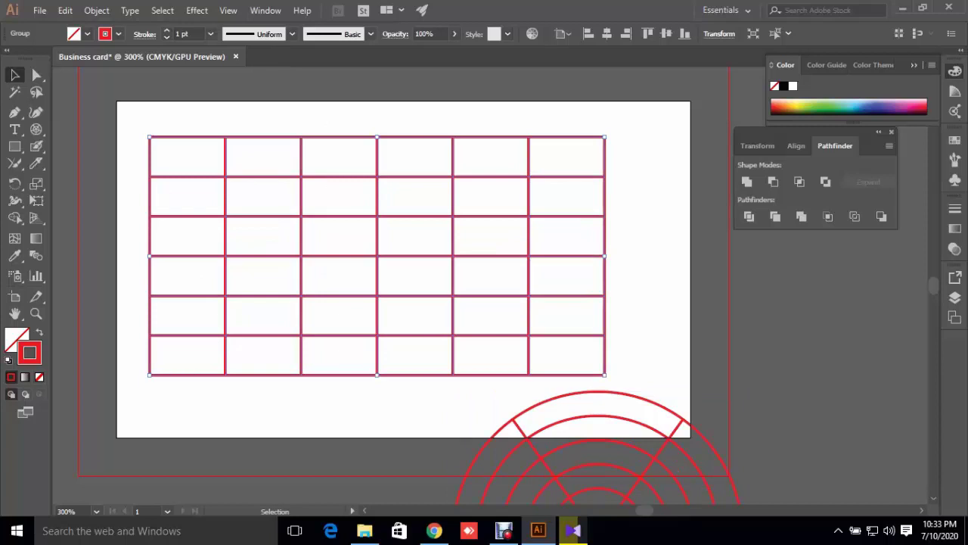
pyautogui.press('Delete')
pyautogui.moveTo(516, 417); pyautogui.dragTo(314, 158)
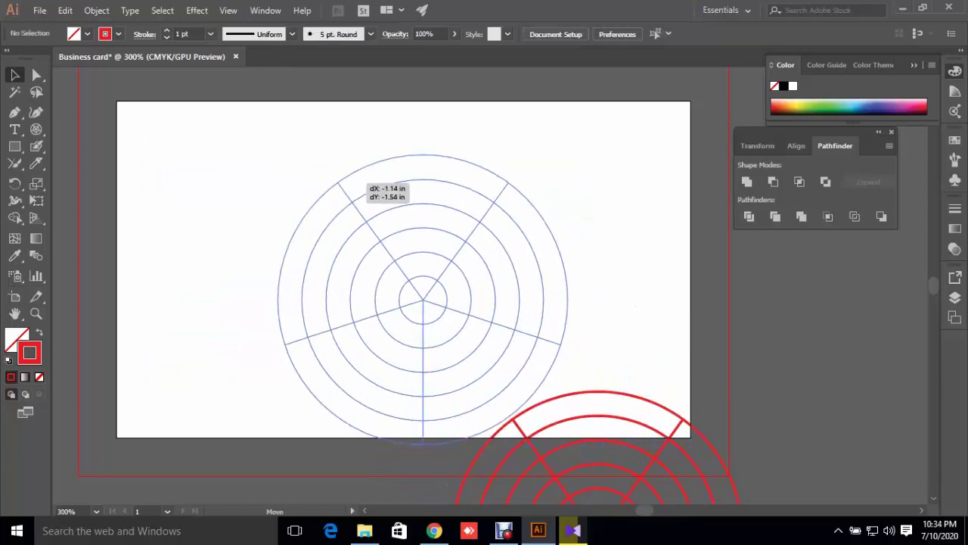
pyautogui.hotkey('ctrl', 'shift', 'a')
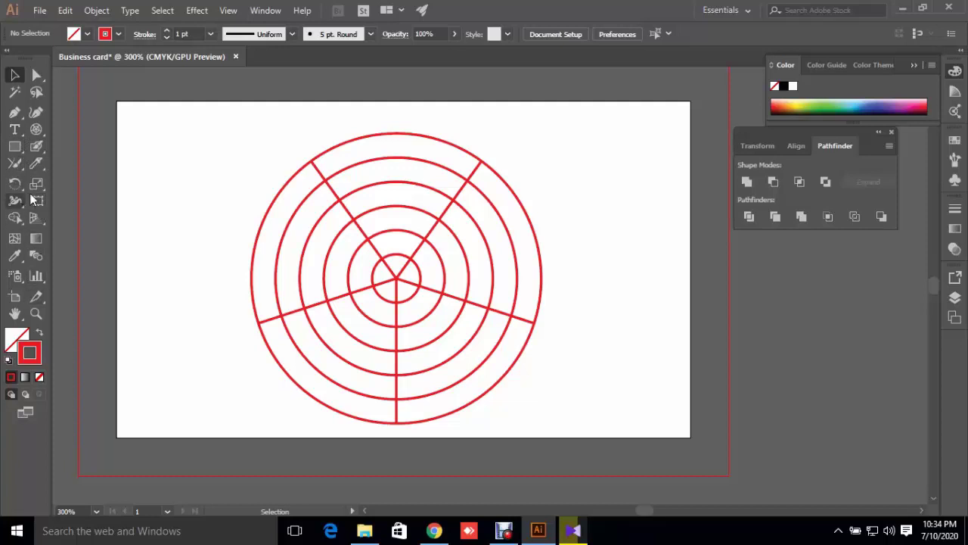
# - Draw two straight lines from the polar grid's centre past its edge, upper right and lower right
pyautogui.moveTo(42, 133); pyautogui.dragTo(83, 127)
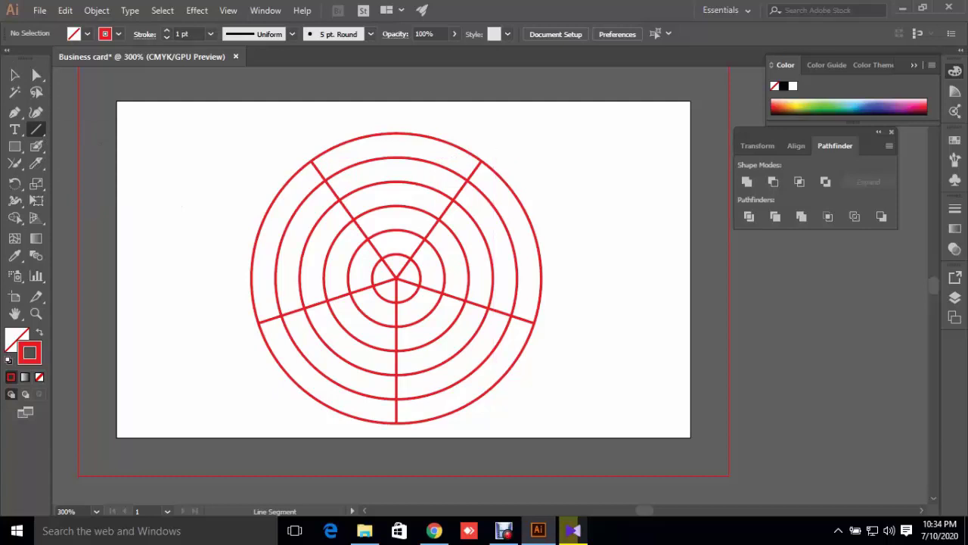
pyautogui.moveTo(504, 134); pyautogui.dragTo(396, 278)
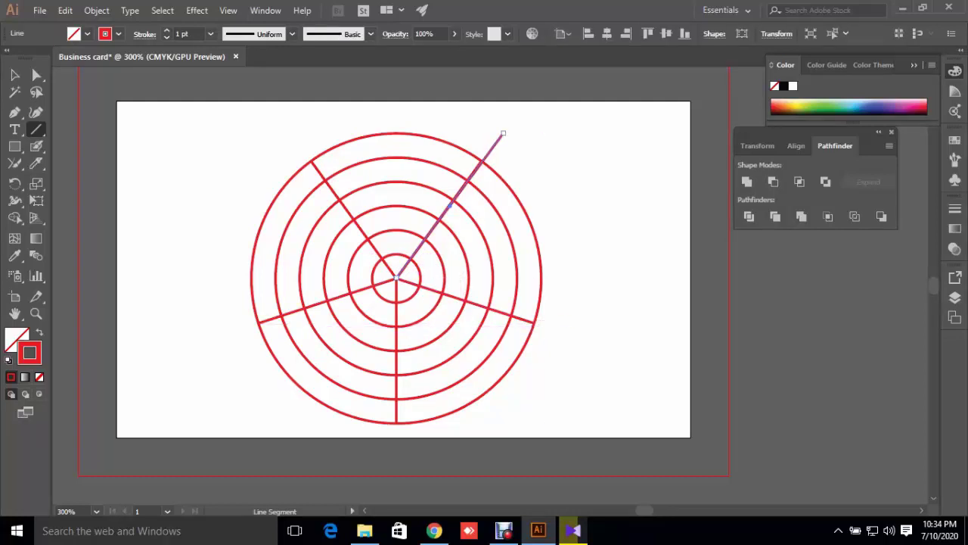
pyautogui.moveTo(597, 344); pyautogui.dragTo(399, 279)
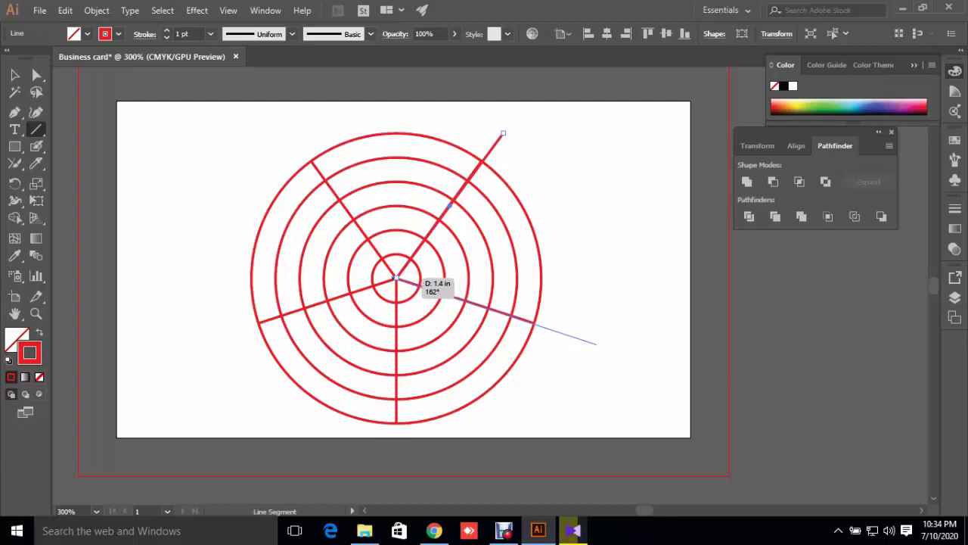
pyautogui.moveTo(395, 279); pyautogui.dragTo(396, 279)
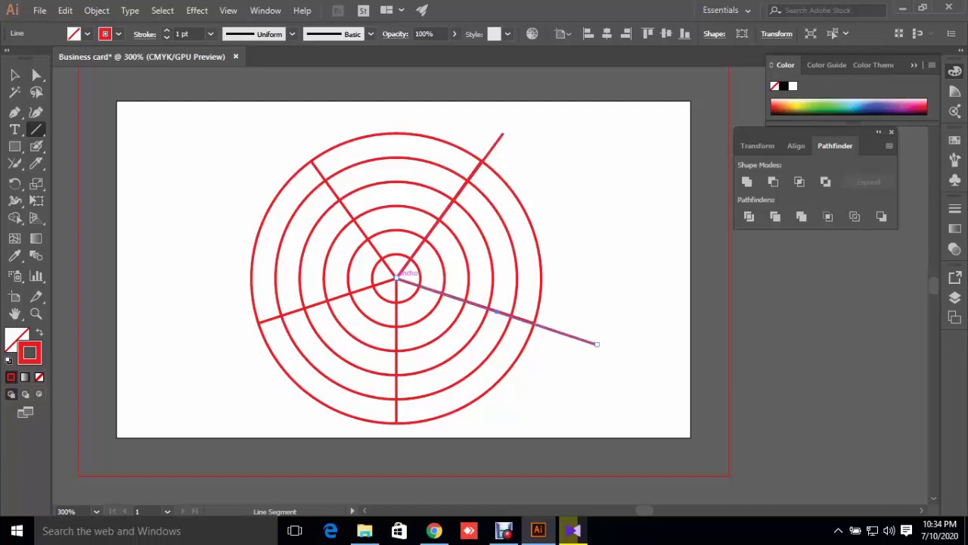
pyautogui.click(14, 76)
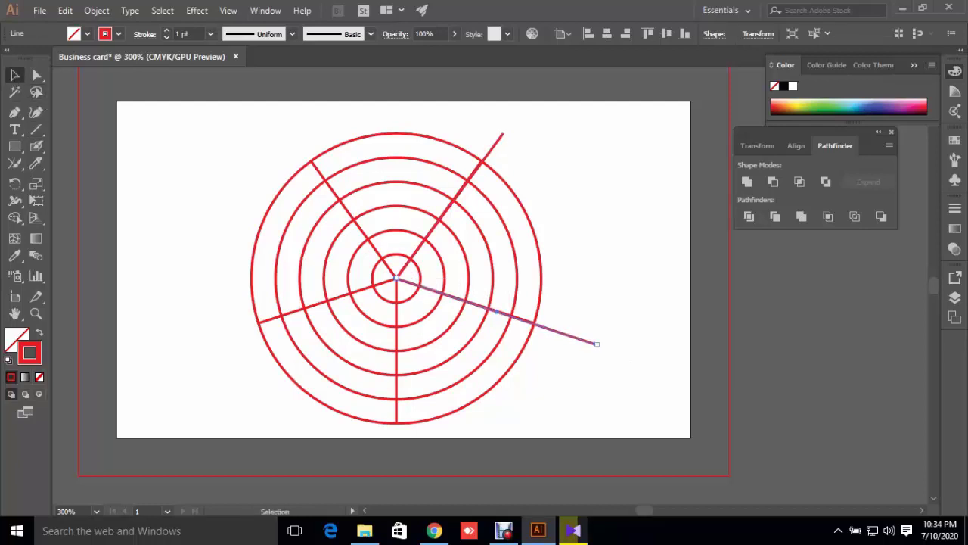
pyautogui.hotkey('ctrl', 'shift', 'a')
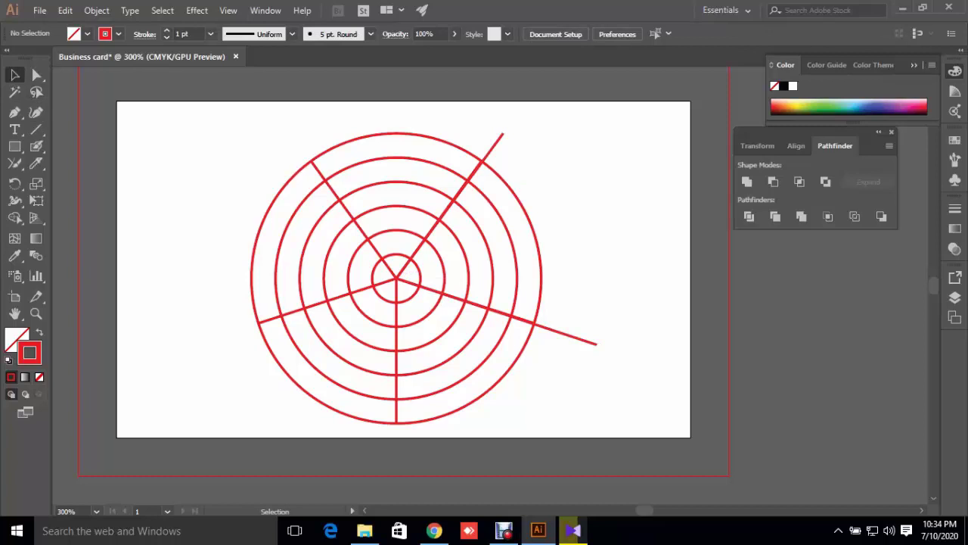
# - Erase the polar grid's right-hand wedge between the two lines with Shape Builder
pyautogui.moveTo(367, 208); pyautogui.dragTo(598, 423)
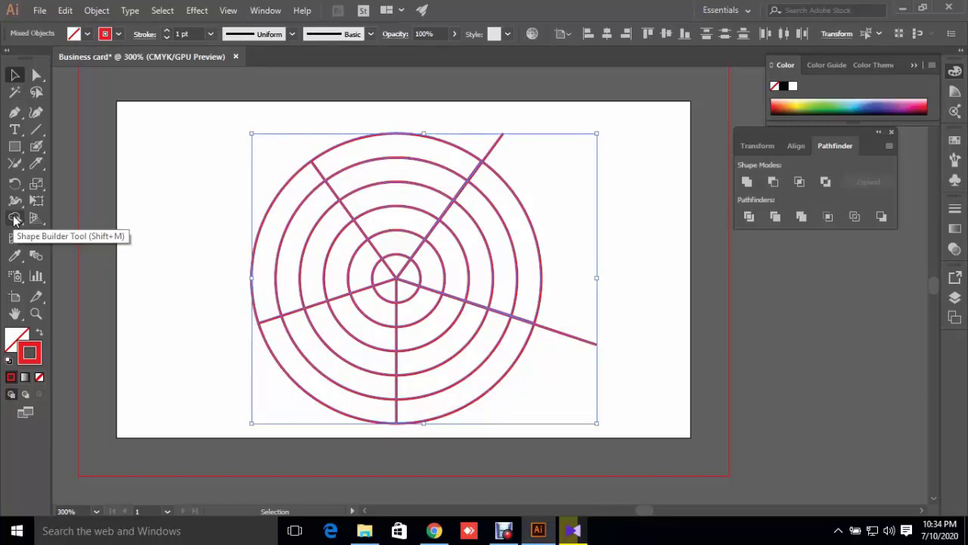
pyautogui.click(14, 219)
pyautogui.click(87, 218)
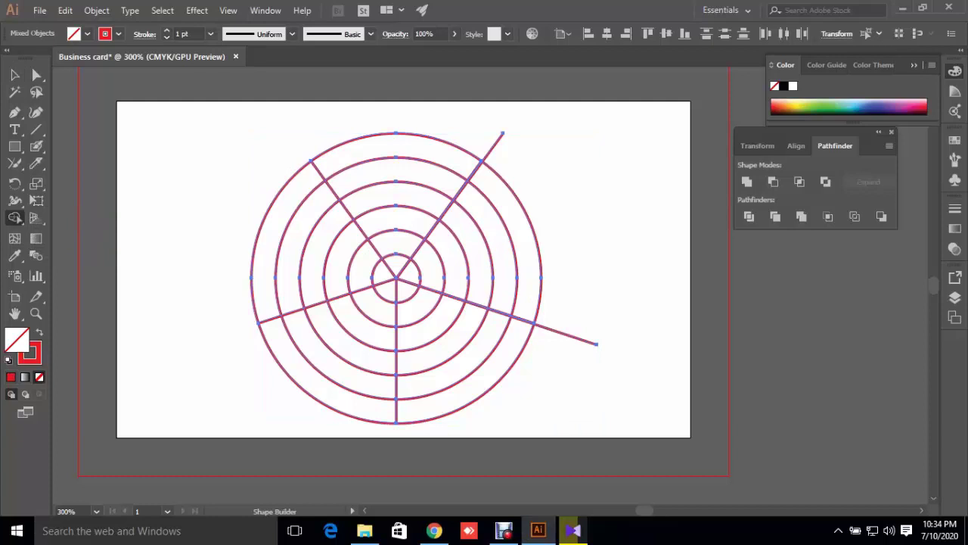
pyautogui.moveTo(579, 202)
pyautogui.mouseDown()
pyautogui.moveTo(435, 253)
pyautogui.moveTo(412, 273)
pyautogui.mouseUp()
pyautogui.click(14, 78)
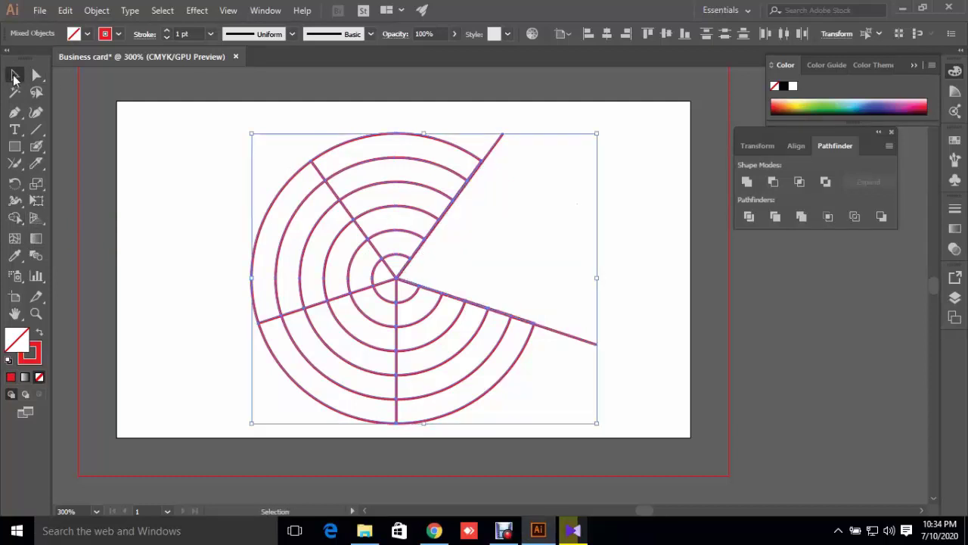
pyautogui.click(530, 196)
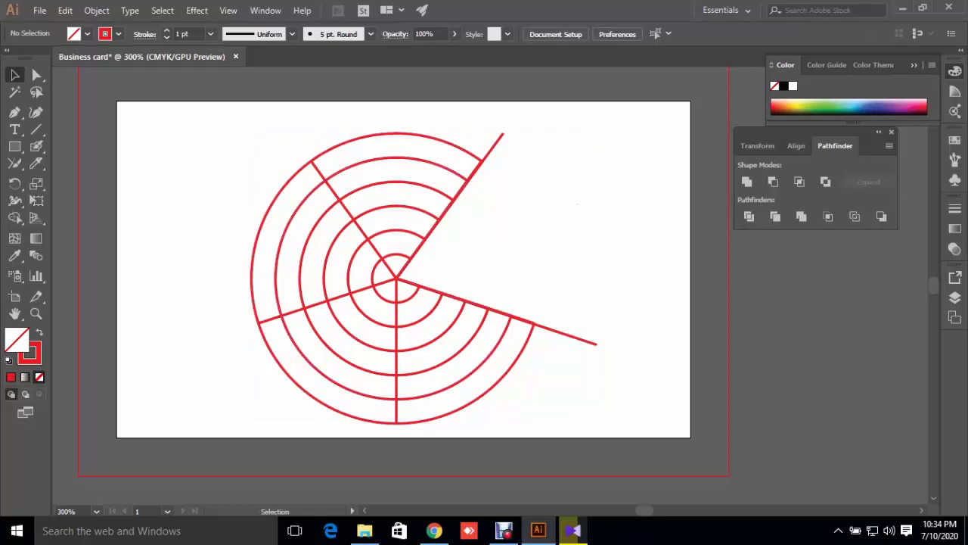
# - Delete the two long lines and select the entire wedged grid
pyautogui.moveTo(485, 120); pyautogui.dragTo(485, 121)
pyautogui.press('Delete')
pyautogui.moveTo(612, 356); pyautogui.dragTo(557, 384)
pyautogui.press('Delete')
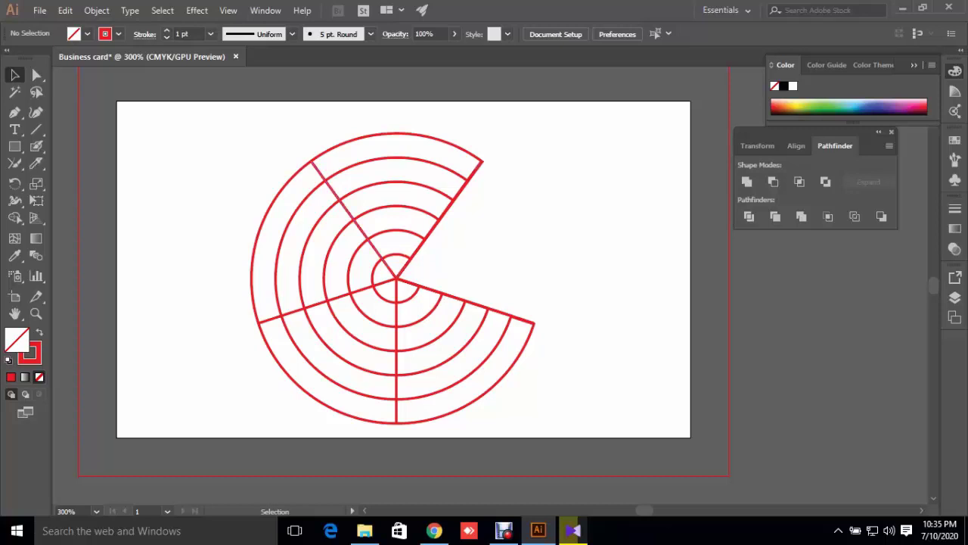
pyautogui.moveTo(163, 151); pyautogui.dragTo(439, 297)
# - Delete the wedged grid and draw a red-outlined rectangle across the artboard's upper left
pyautogui.press('Delete')
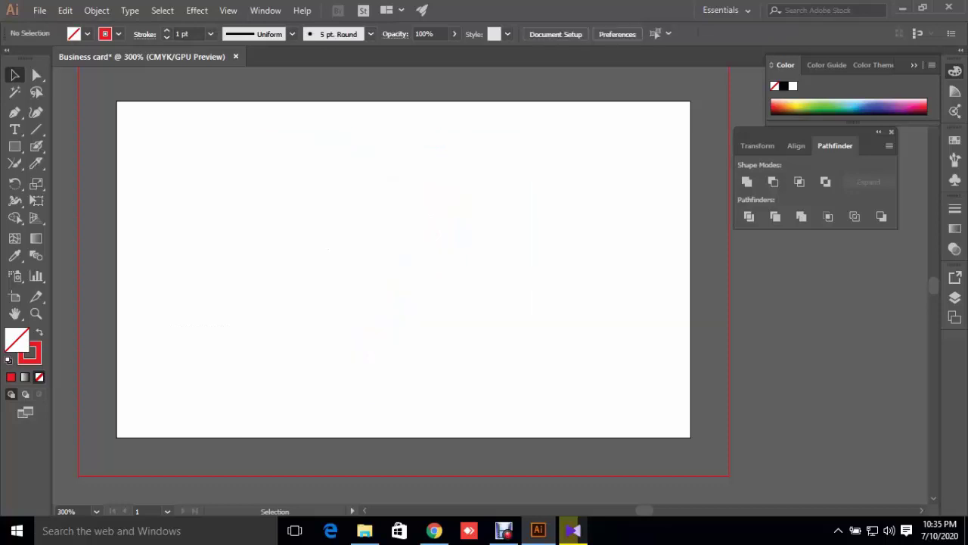
pyautogui.click(14, 146)
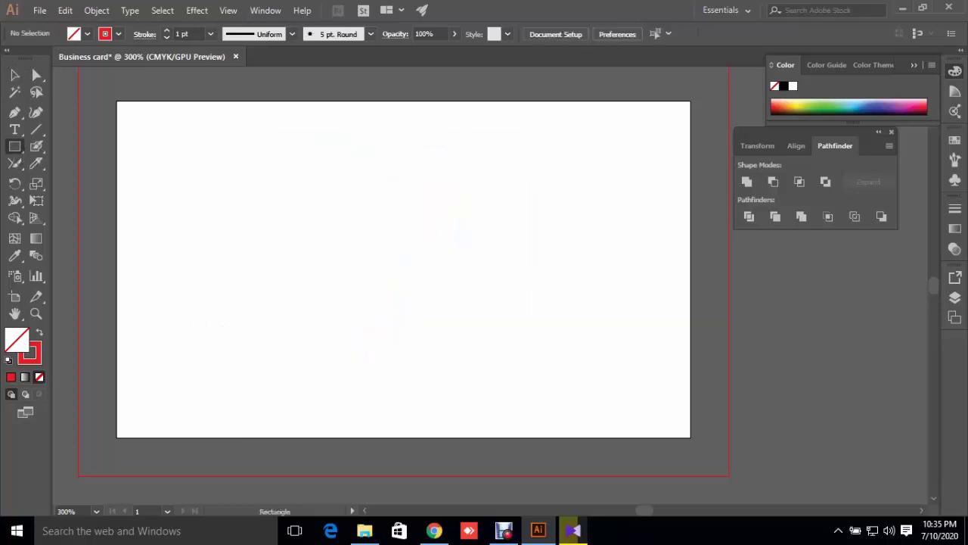
pyautogui.moveTo(192, 144); pyautogui.dragTo(543, 338)
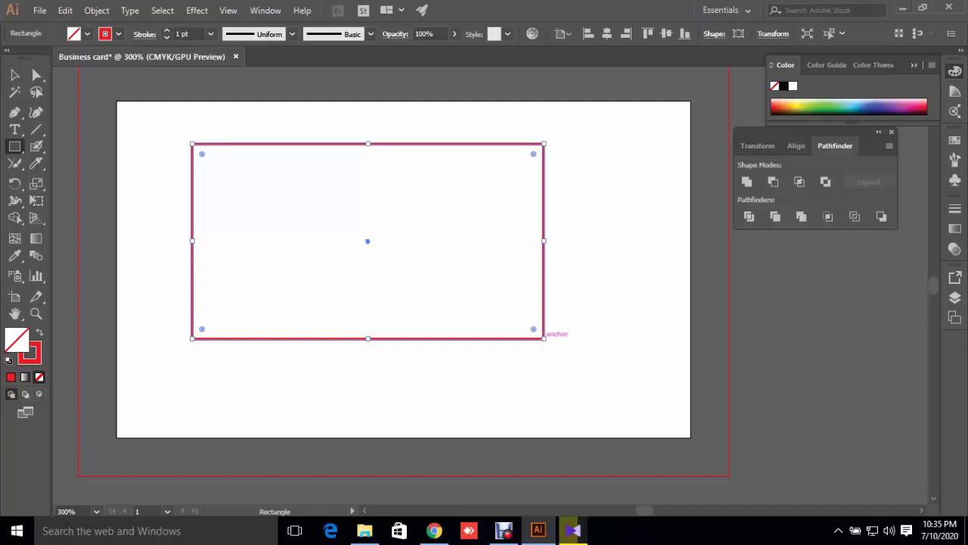
pyautogui.click(14, 74)
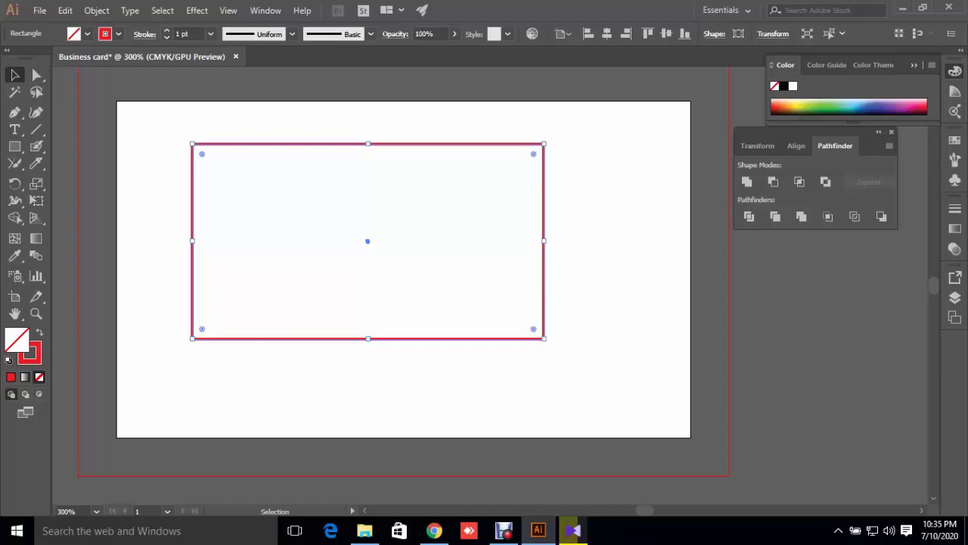
pyautogui.click(41, 112)
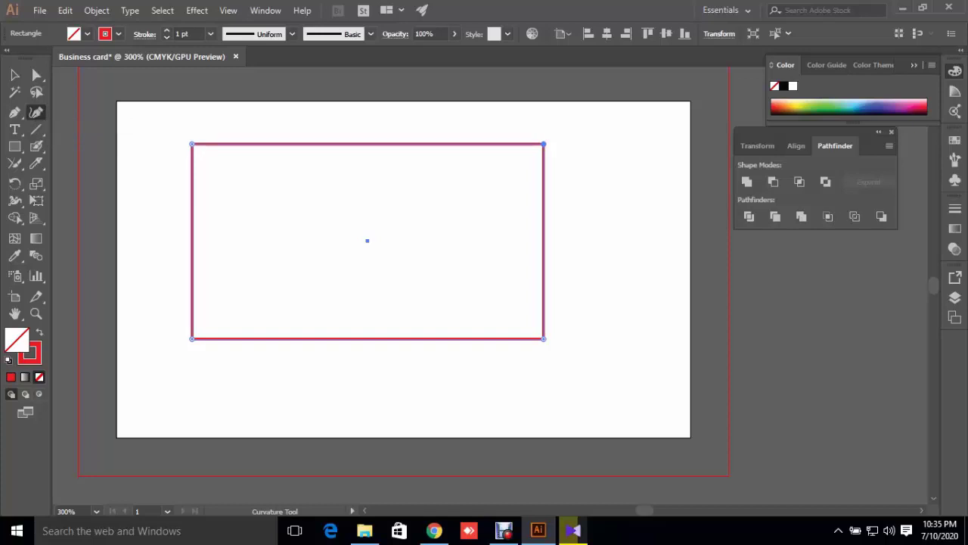
# - Add eight extra anchor points along the rectangle's bottom edge
pyautogui.click(311, 338)
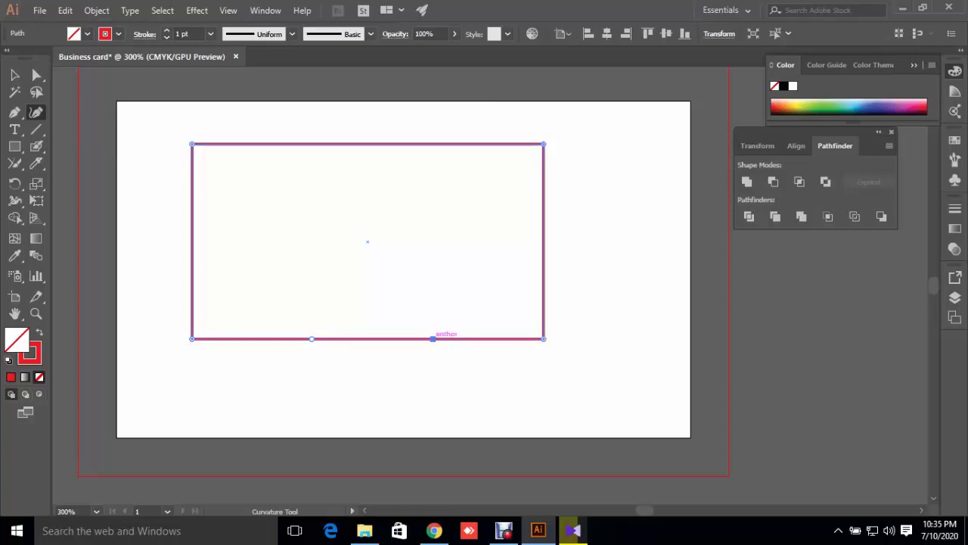
pyautogui.click(432, 339)
pyautogui.click(481, 338)
pyautogui.click(509, 338)
pyautogui.click(388, 338)
pyautogui.click(347, 338)
pyautogui.click(272, 338)
pyautogui.click(232, 338)
# - With the Selection tool, deselect and reselect the rectangle by its bottom edge
pyautogui.click(14, 75)
pyautogui.hotkey('ctrl', 'shift', 'a')
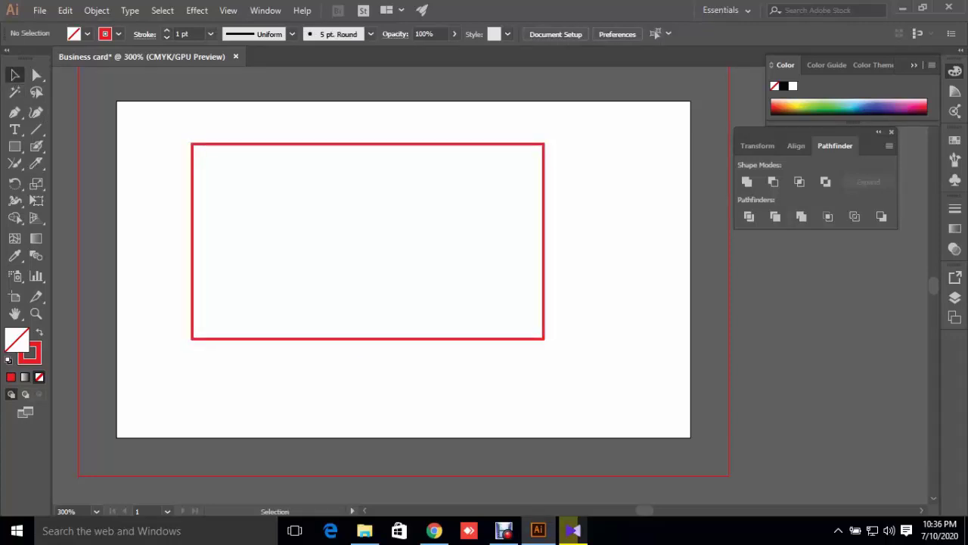
pyautogui.click(192, 180)
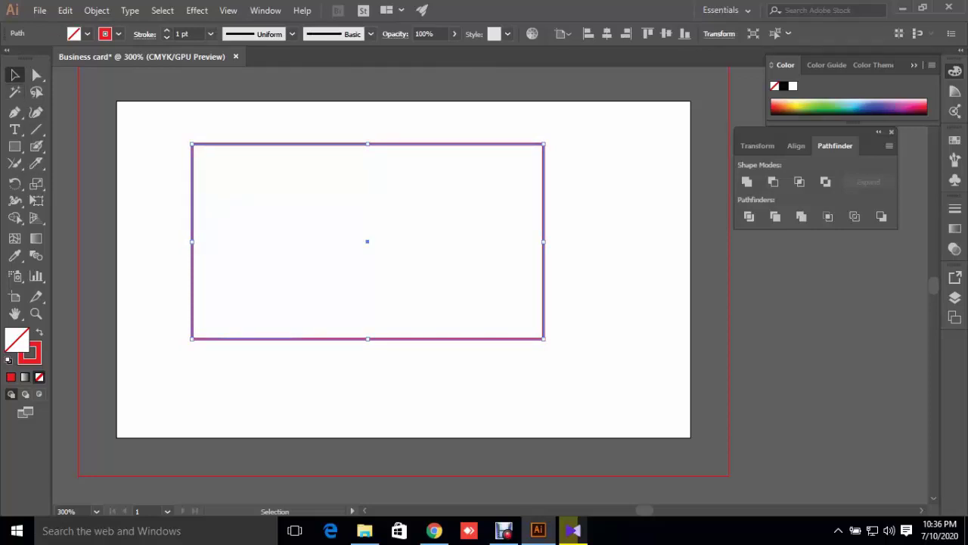
pyautogui.click(424, 393)
pyautogui.click(301, 339)
# - Undo an accidental bottom-anchor deletion and reselect the whole rectangle
pyautogui.click(36, 113)
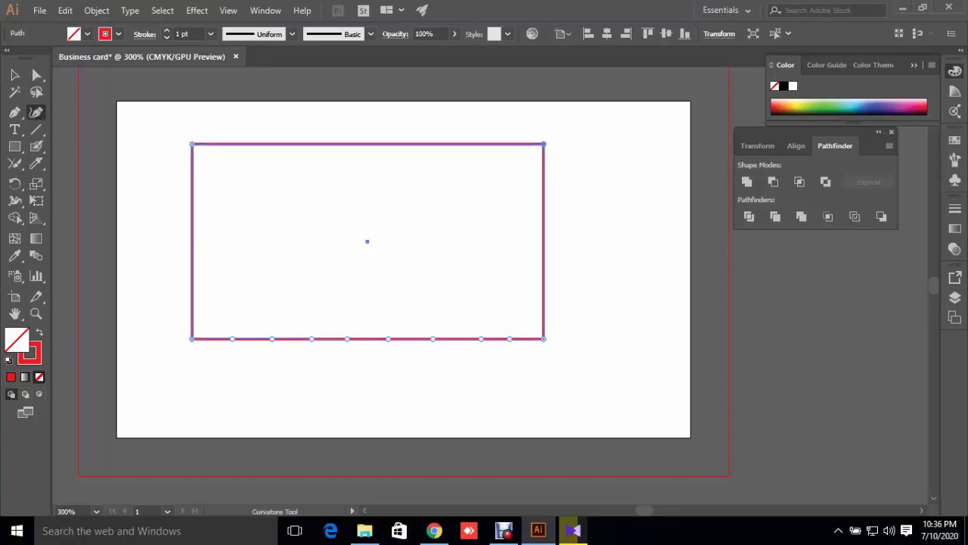
pyautogui.click(433, 338)
pyautogui.click(272, 338)
pyautogui.press('Delete')
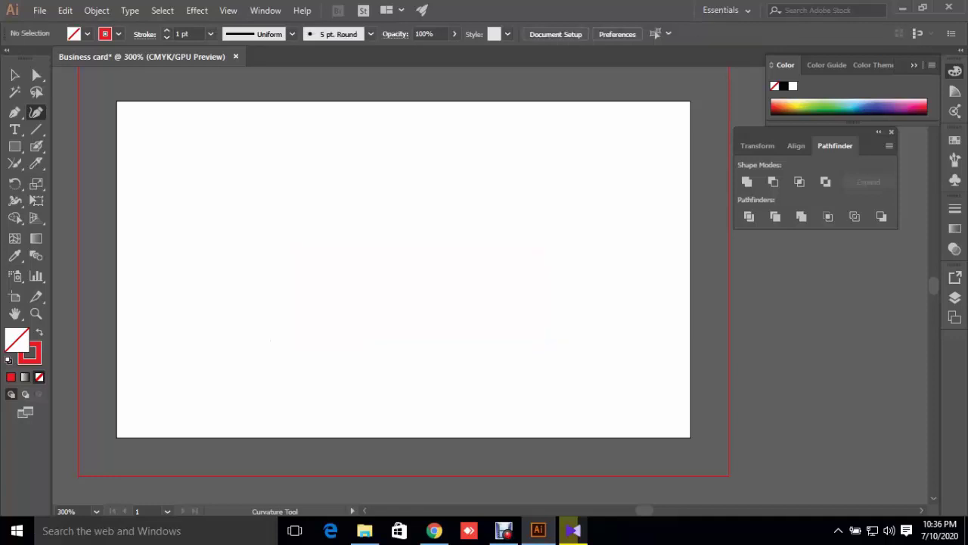
pyautogui.hotkey('ctrl', 'z')
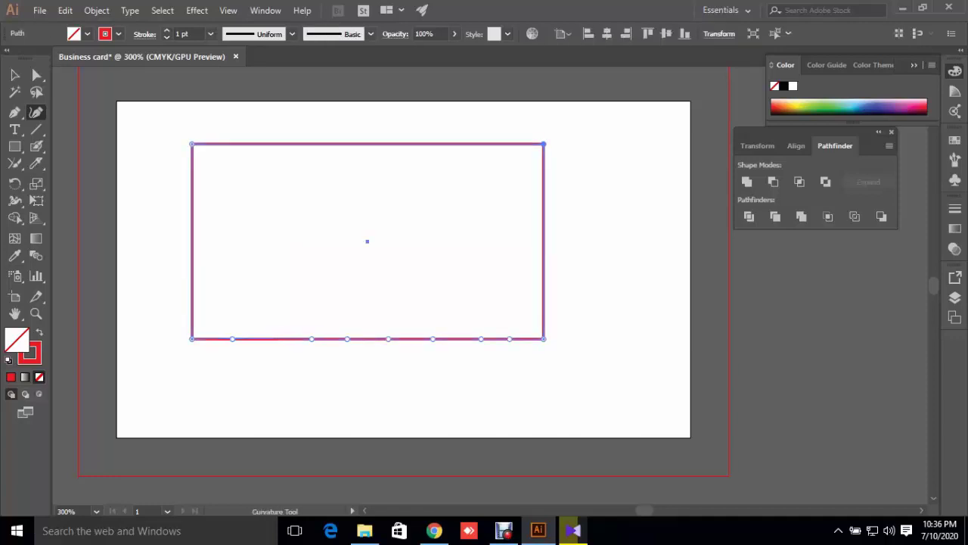
pyautogui.click(15, 75)
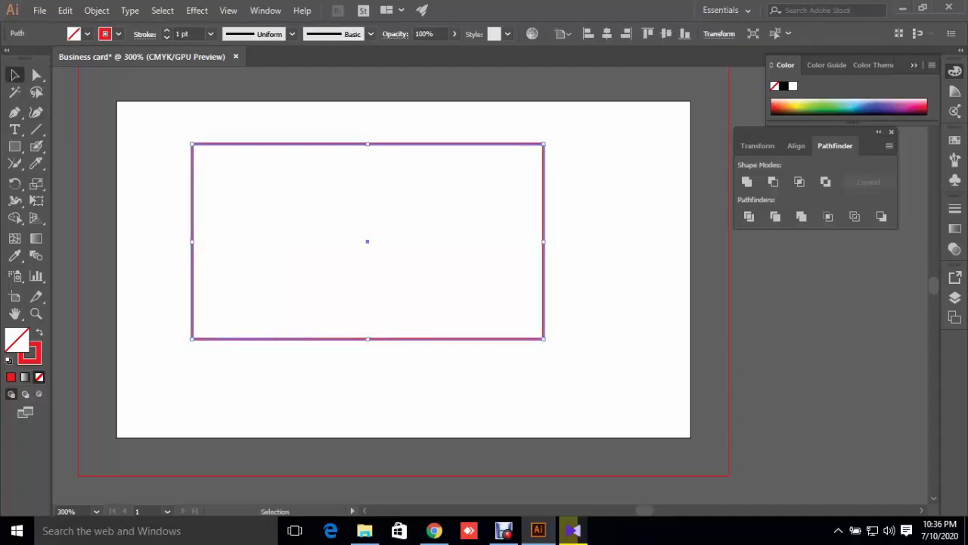
pyautogui.hotkey('ctrl', 'shift', 'a')
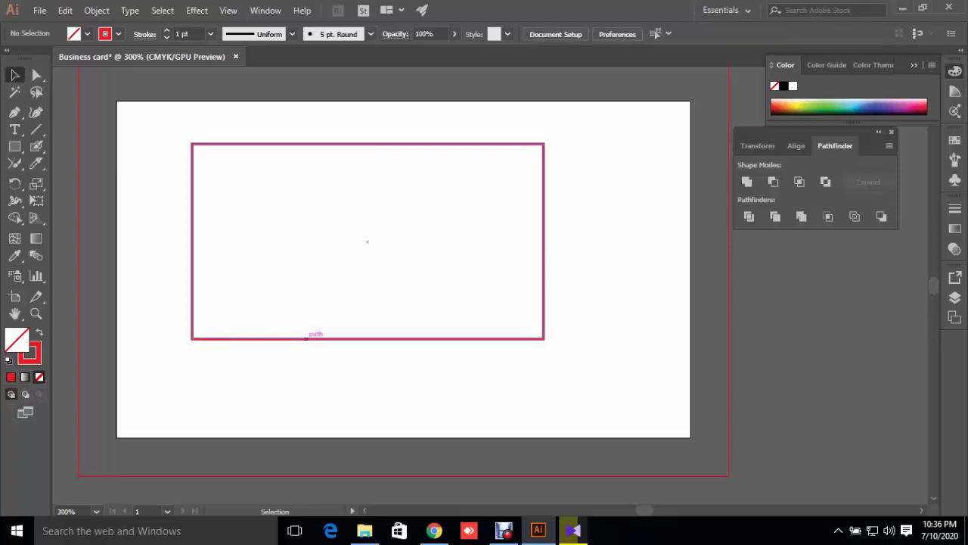
pyautogui.click(306, 338)
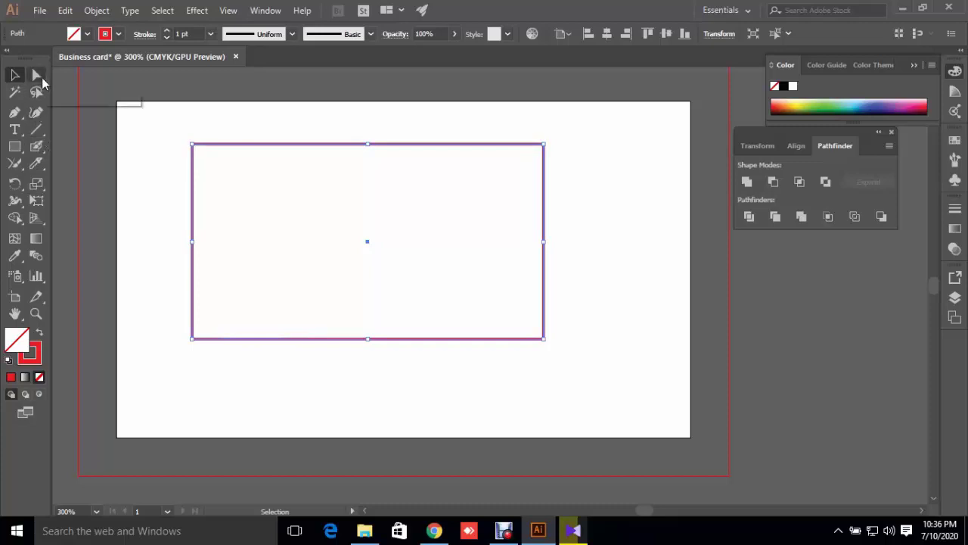
# - Drag two bottom-edge anchors well below the edge into two curved drips, then deselect
pyautogui.click(42, 79)
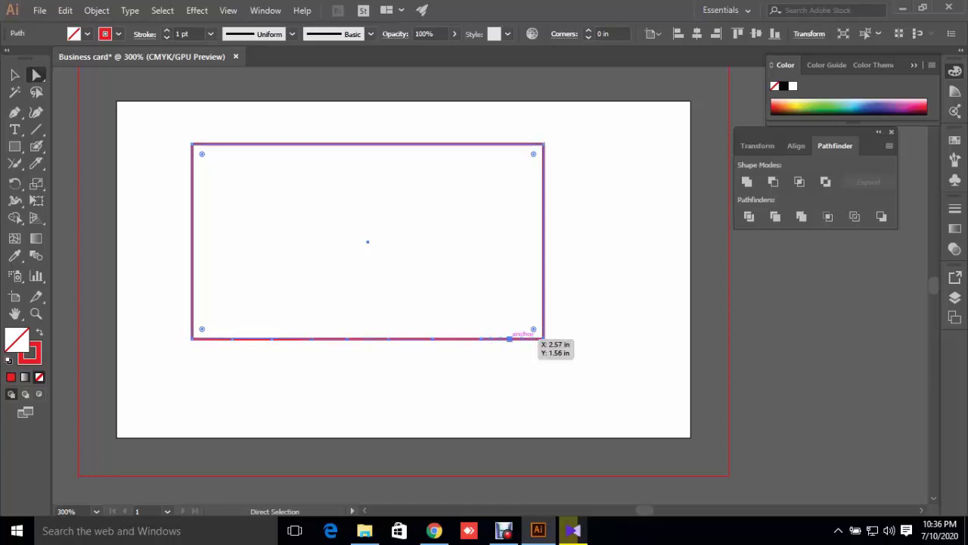
pyautogui.click(509, 338)
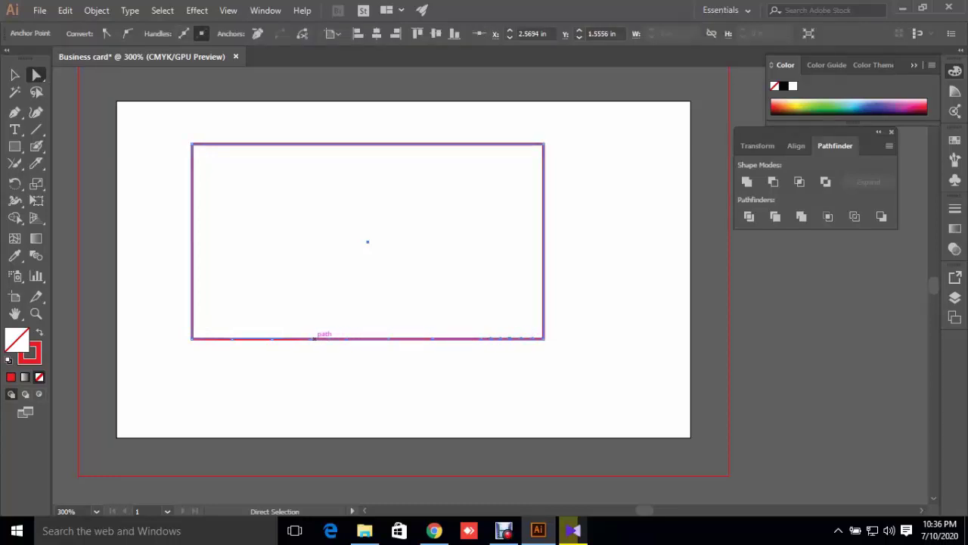
pyautogui.moveTo(311, 338); pyautogui.dragTo(311, 355)
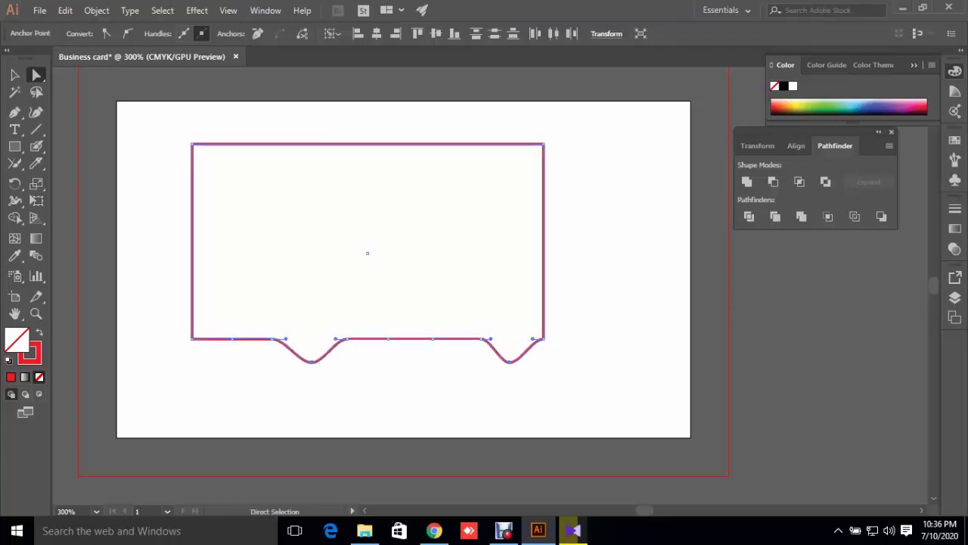
pyautogui.moveTo(311, 355); pyautogui.dragTo(311, 413)
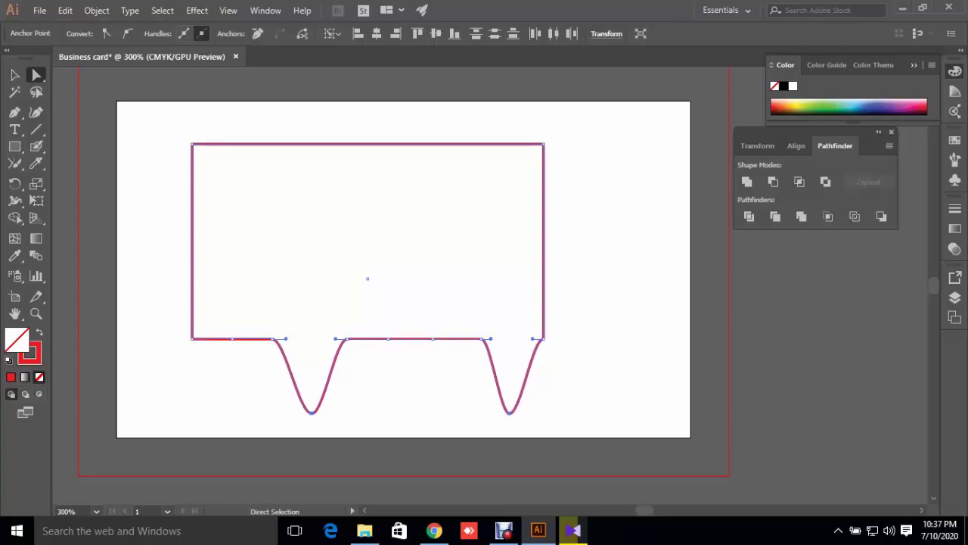
pyautogui.click(14, 75)
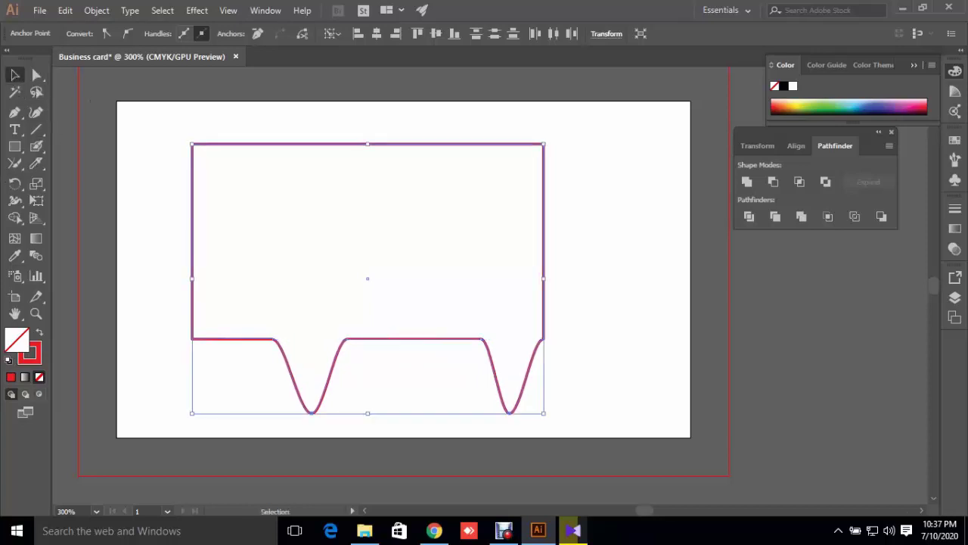
pyautogui.hotkey('ctrl', 'shift', 'a')
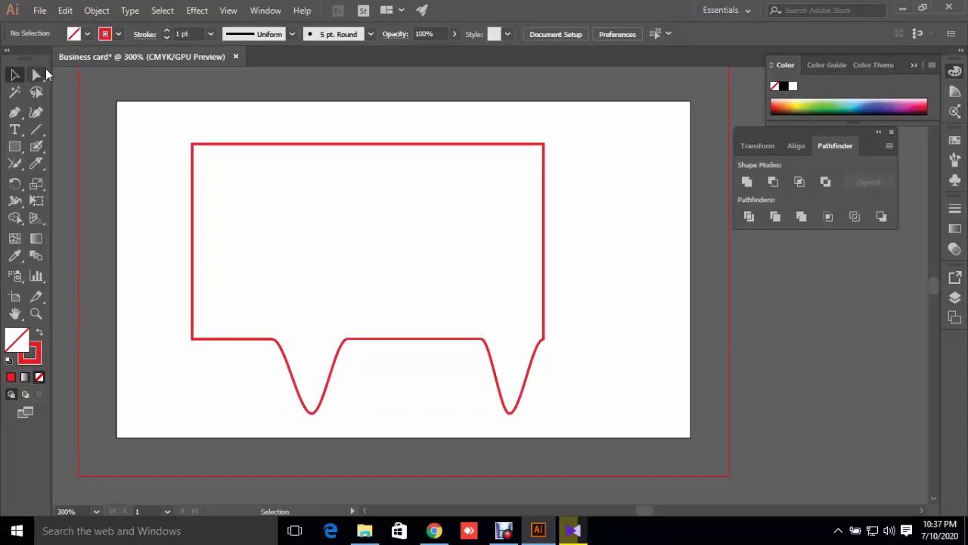
# - Select two more bottom anchors and nudge them down five steps to match the drips
pyautogui.click(36, 74)
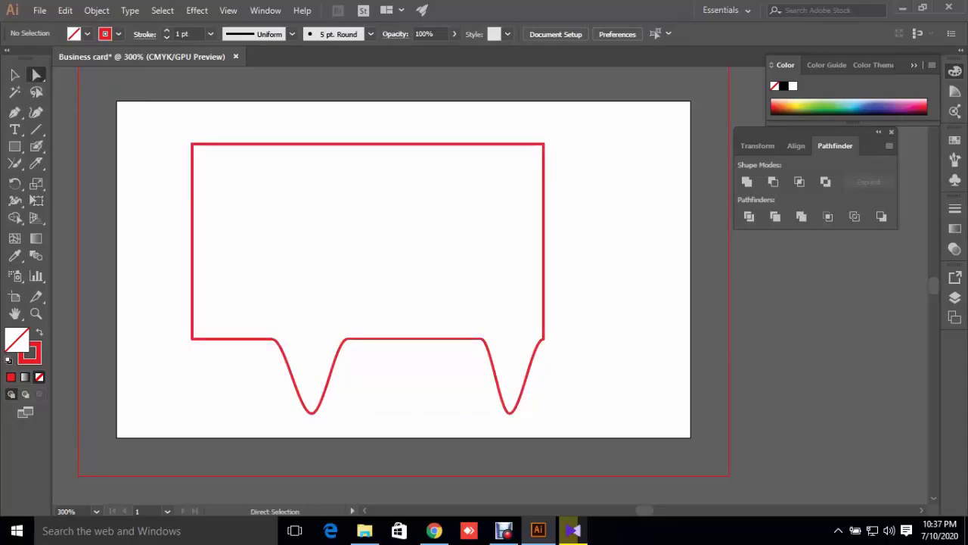
pyautogui.hotkey('ctrl', 'a')
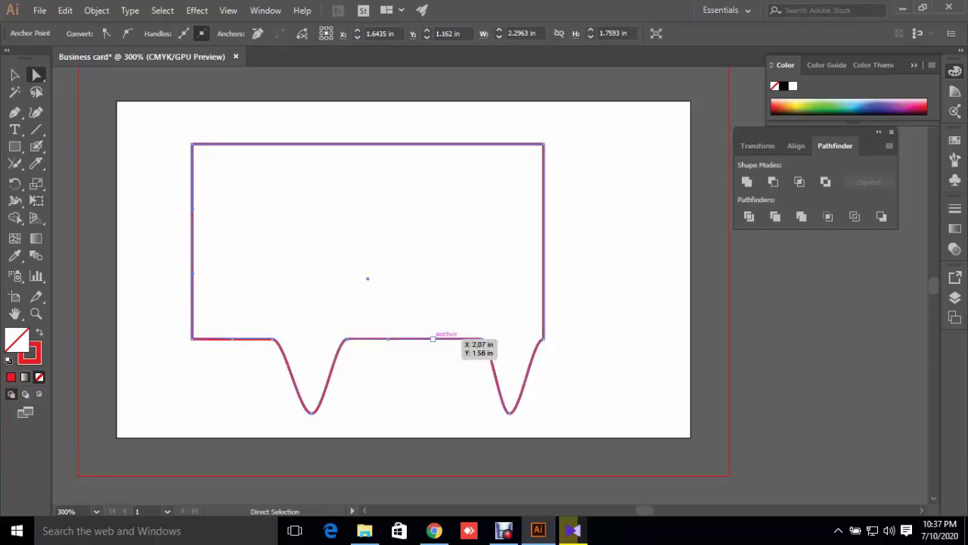
pyautogui.click(433, 339)
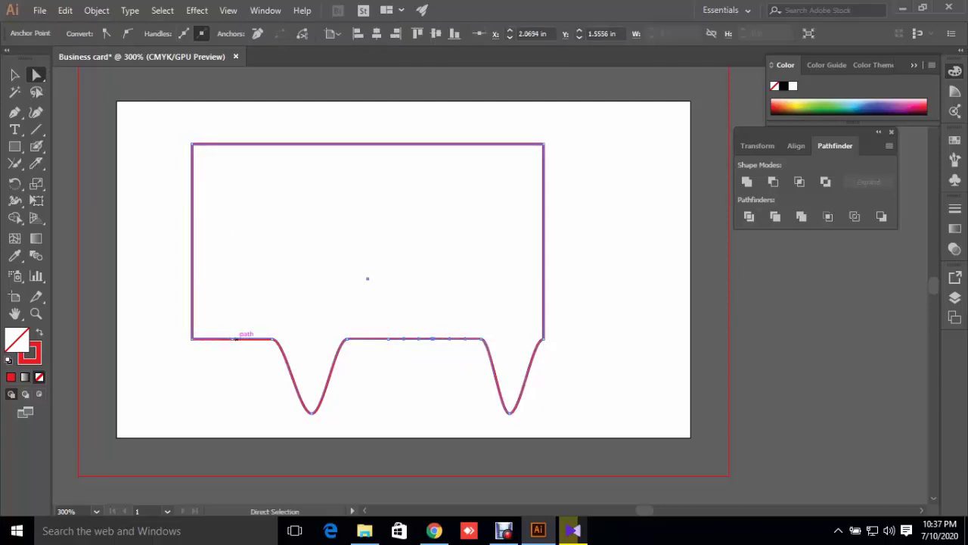
pyautogui.keyDown('shift'); pyautogui.click(232, 338); pyautogui.keyUp('shift')
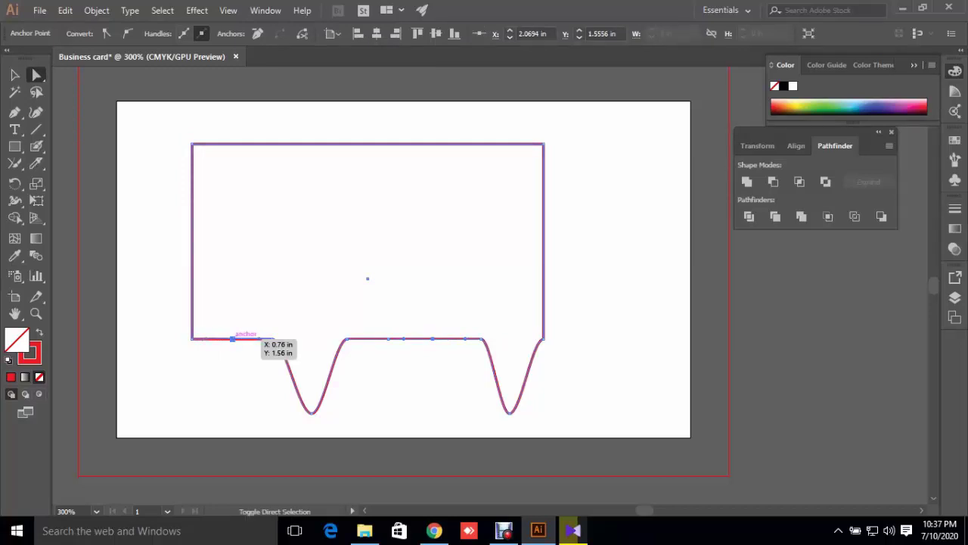
pyautogui.press('Down')
pyautogui.press('Down')
pyautogui.press('Down')
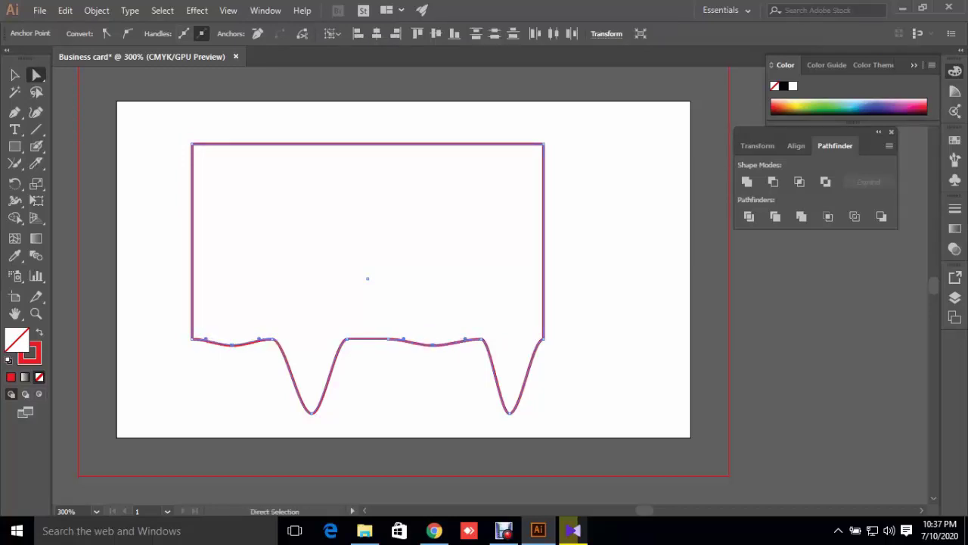
pyautogui.press('Down')
pyautogui.press('Down')
pyautogui.press('Down')
pyautogui.press('Down')
pyautogui.press('Down')
pyautogui.press('Down')
pyautogui.press('Down')
pyautogui.press('Down')
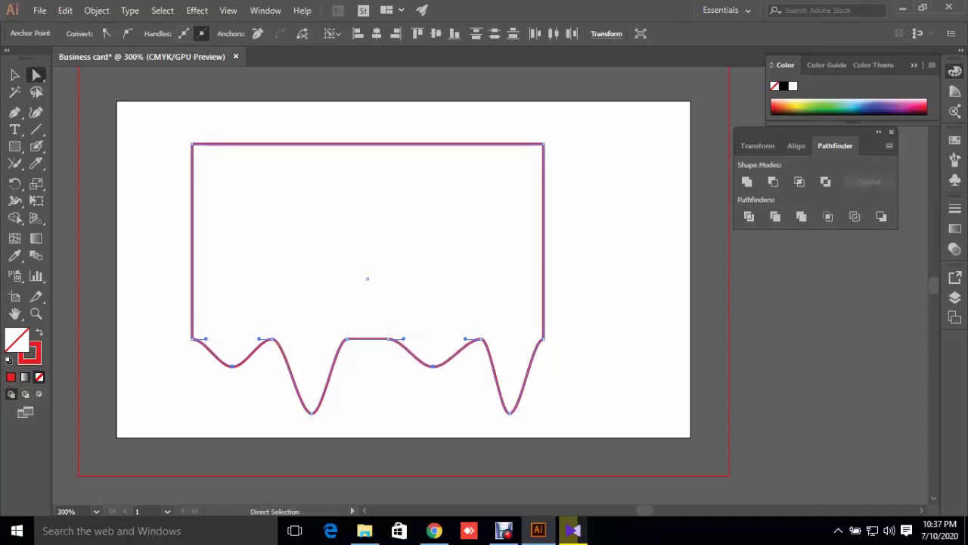
pyautogui.press('Down')
pyautogui.press('Down')
pyautogui.press('Down')
pyautogui.press('Down')
pyautogui.press('Down')
pyautogui.press('Down')
pyautogui.press('Down')
pyautogui.press('Down')
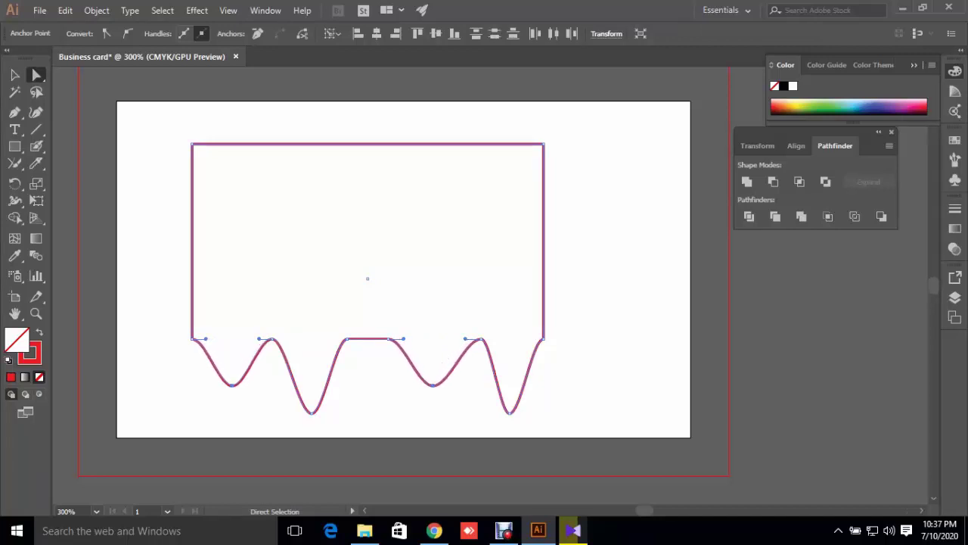
pyautogui.press('Down')
pyautogui.press('Down')
pyautogui.press('Down')
pyautogui.press('Down')
pyautogui.press('Down')
pyautogui.press('Down')
pyautogui.press('Down')
pyautogui.press('Down')
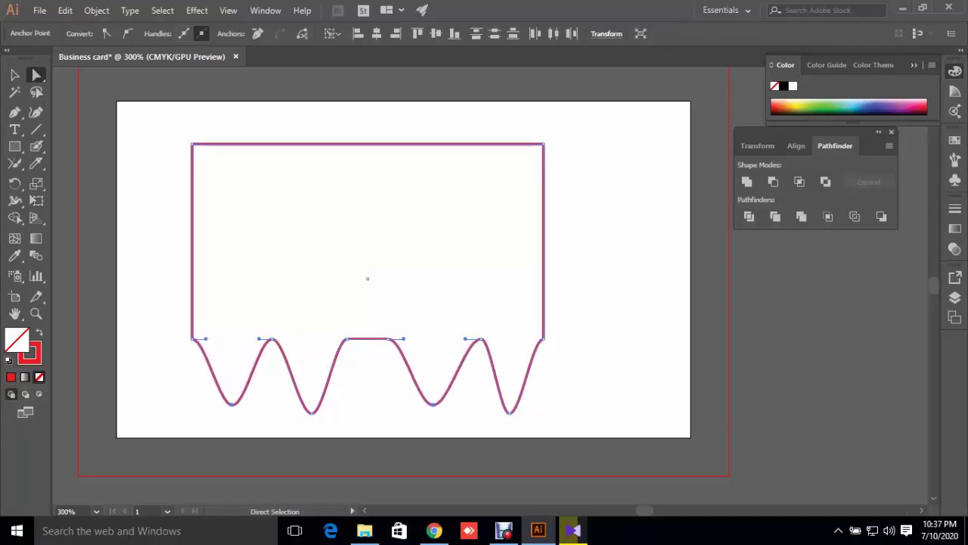
pyautogui.press('Down')
pyautogui.press('Down')
pyautogui.press('Down')
pyautogui.press('Down')
pyautogui.press('Down')
pyautogui.press('Down')
pyautogui.press('Down')
pyautogui.press('Down')
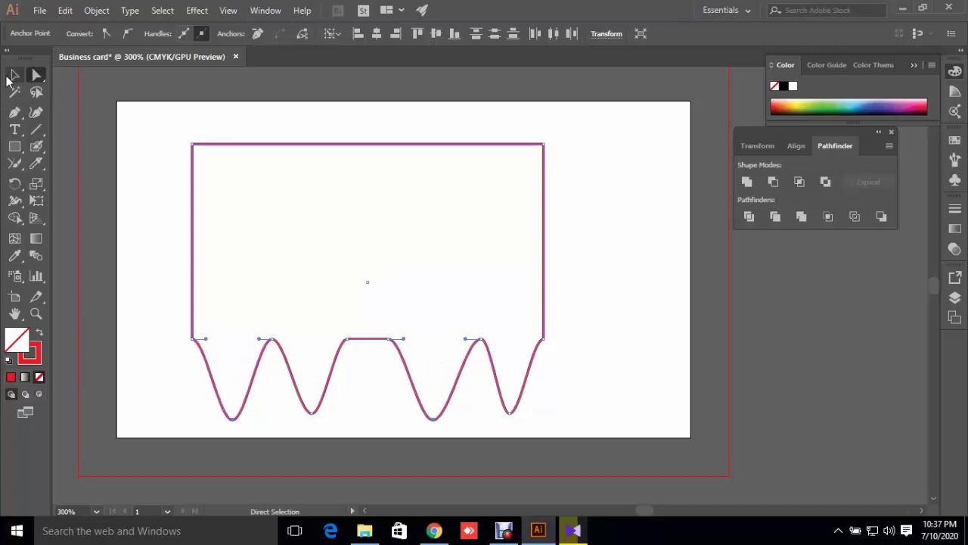
pyautogui.click(14, 75)
pyautogui.hotkey('ctrl', 'shift', 'a')
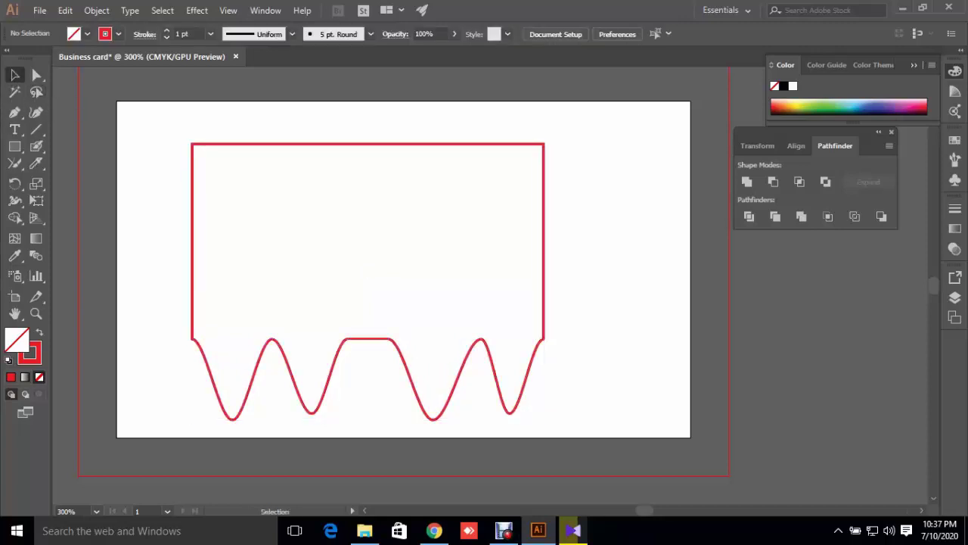
# - Drag the shape's top-middle handle down to shorten it, then marquee-select the result
pyautogui.click(458, 143)
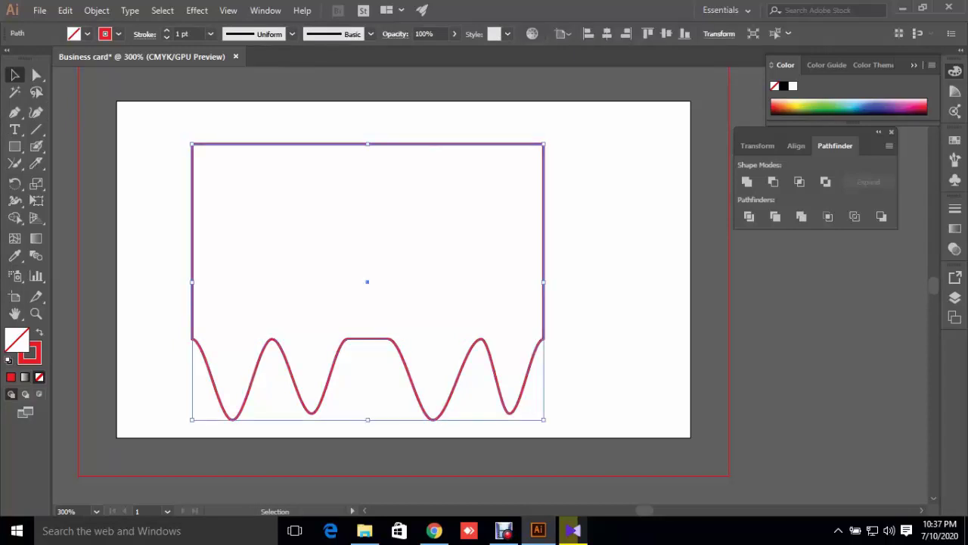
pyautogui.moveTo(367, 143); pyautogui.dragTo(367, 193)
pyautogui.moveTo(368, 251); pyautogui.dragTo(368, 268)
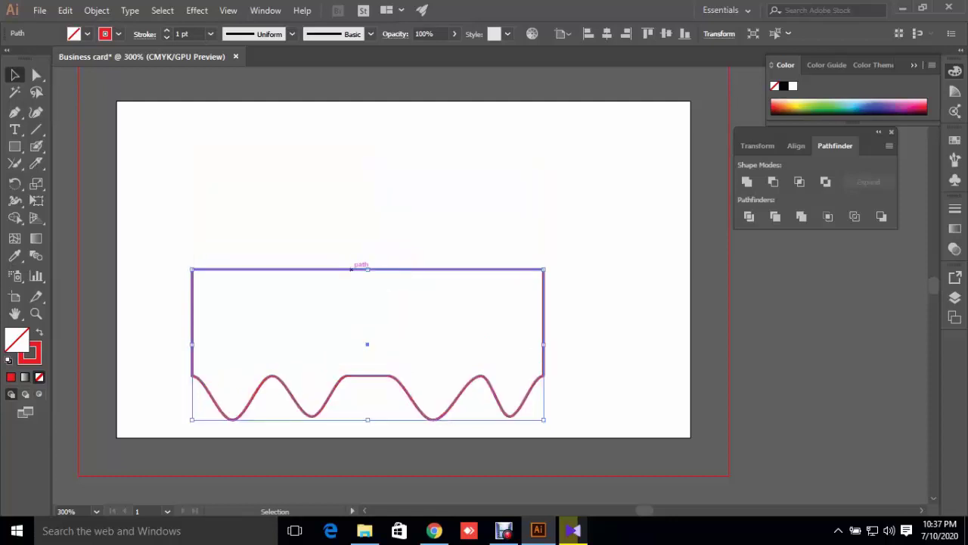
pyautogui.scroll(-2, 404, 302)
pyautogui.hotkey('ctrl', 'shift', 'a')
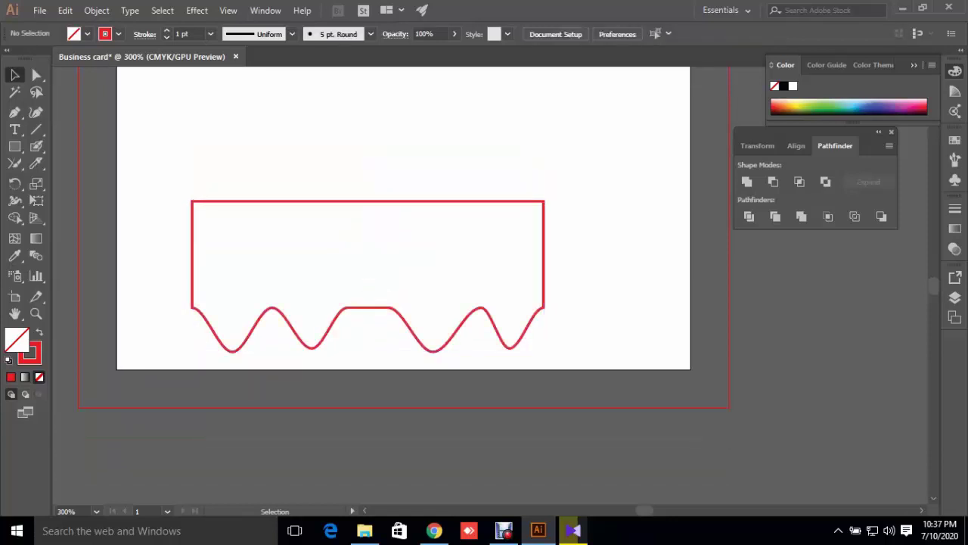
pyautogui.moveTo(152, 178); pyautogui.dragTo(651, 369)
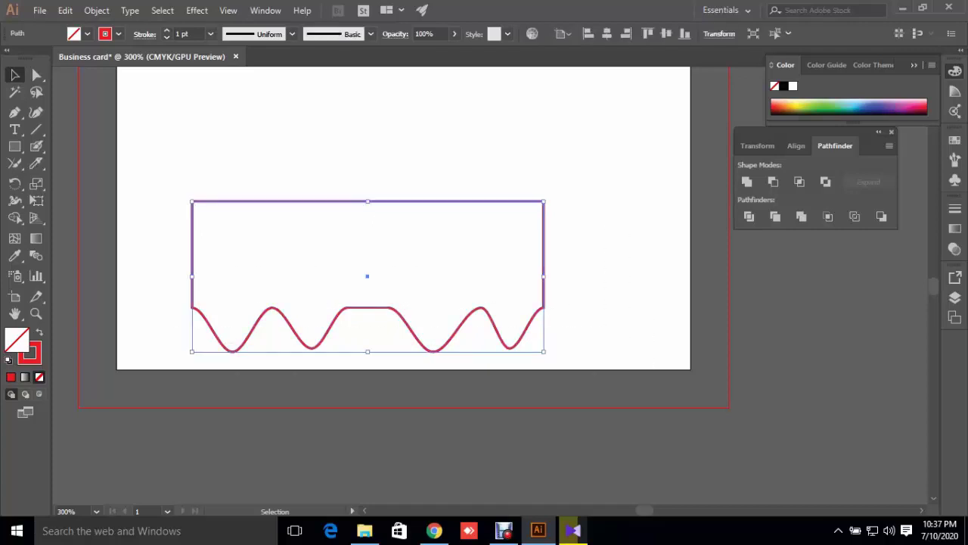